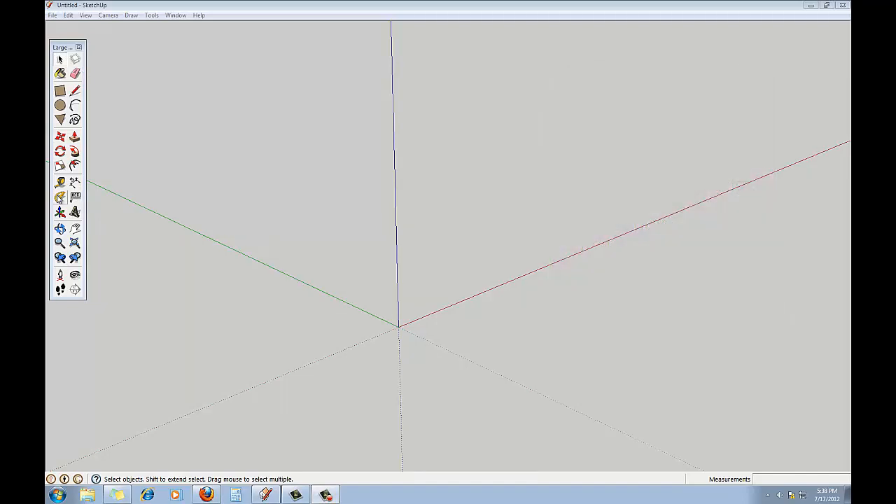
Check the format and unit used for lengths in the model's unit settings.
left_click(176, 15)
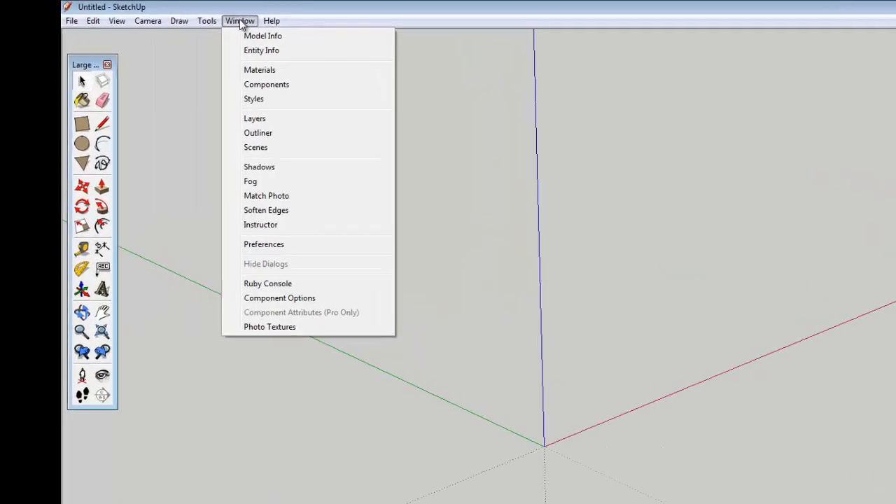
left_click(176, 26)
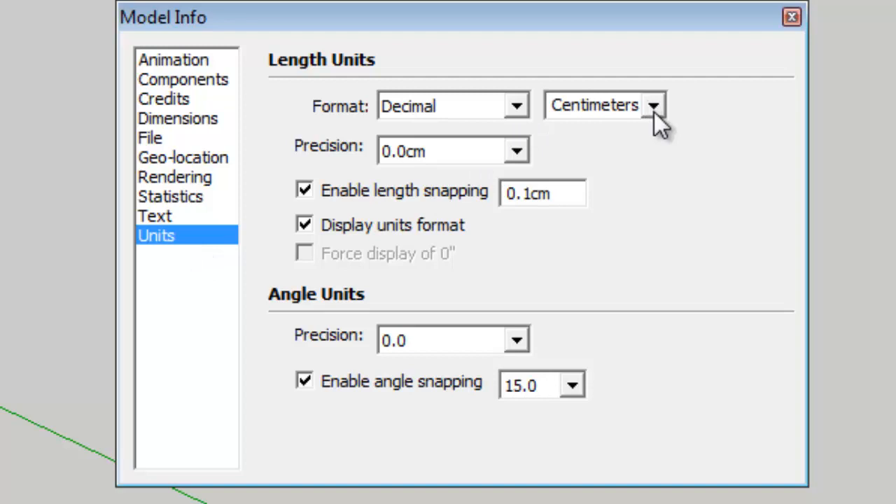
left_click(794, 17)
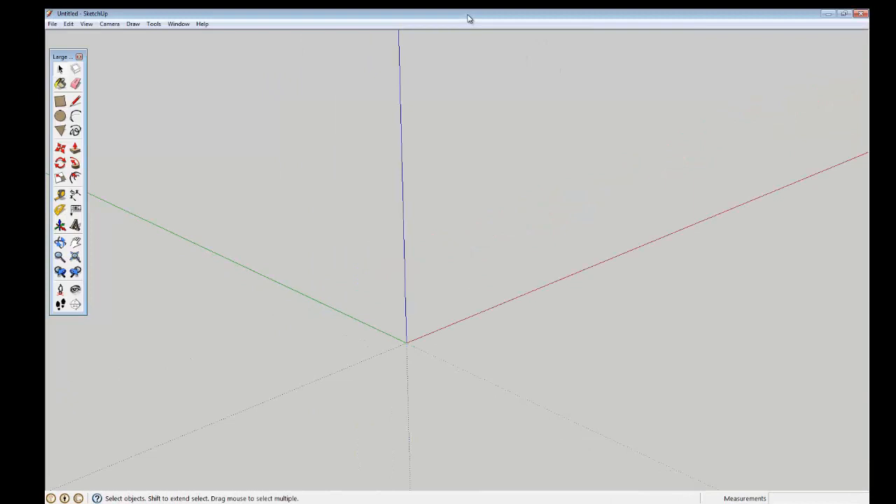
Draw a 150 × 150 cm square on the ground plane starting at the origin.
left_click(76, 243)
left_click_drag(413, 341, 214, 332)
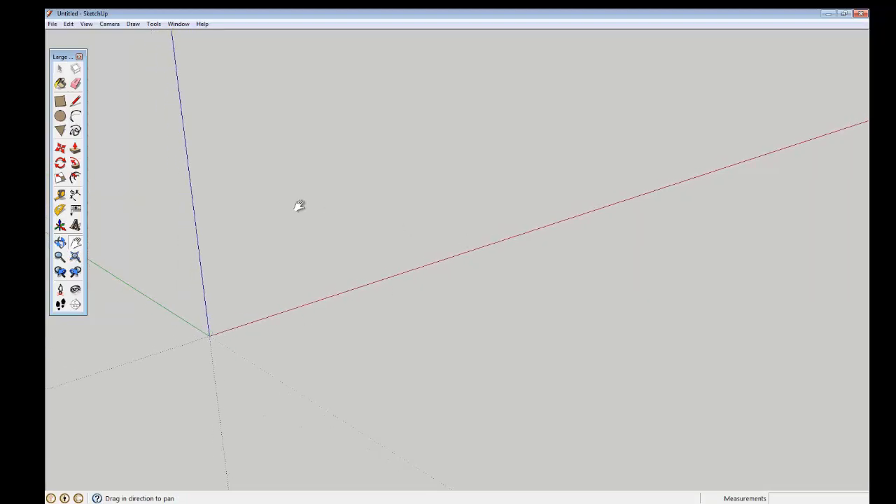
left_click(60, 102)
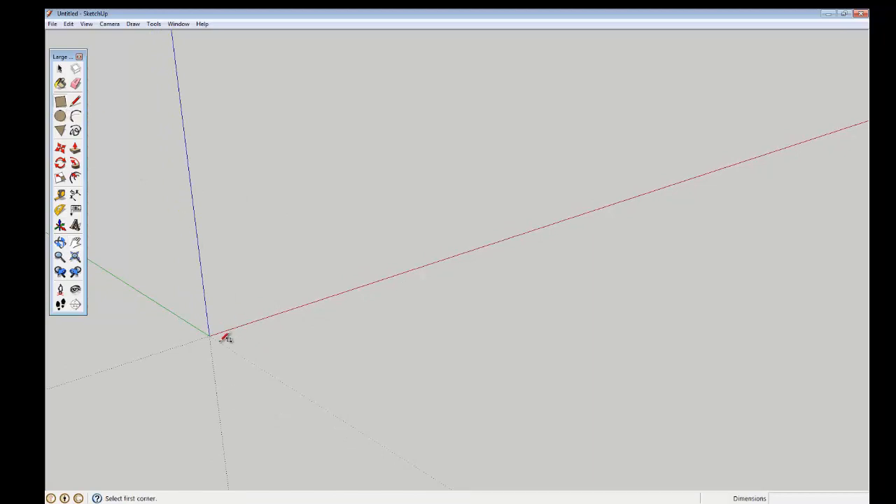
left_click(210, 336)
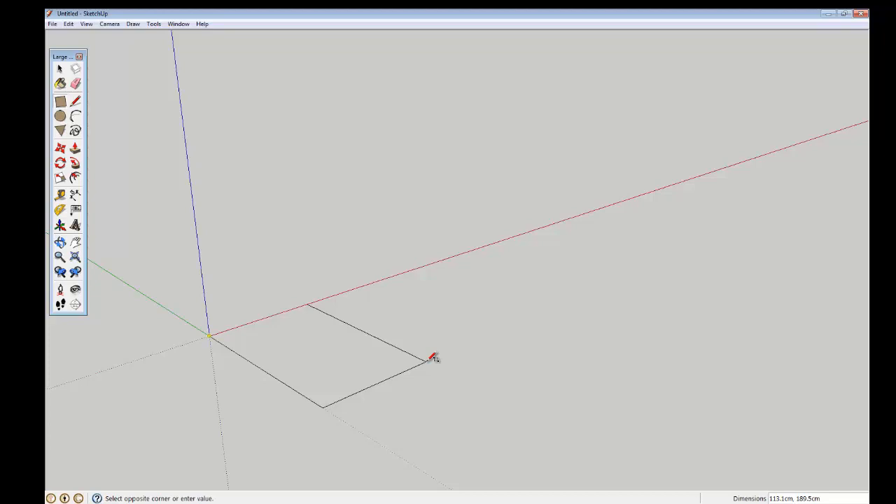
type("150,150")
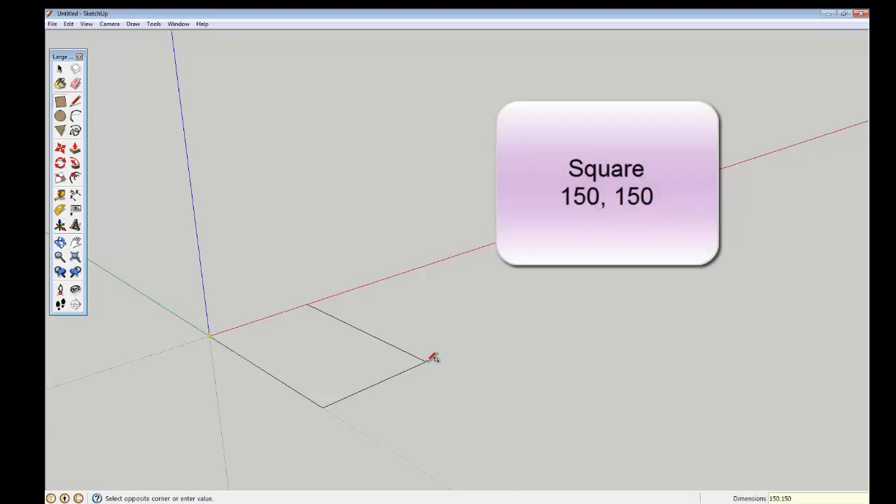
key("Return")
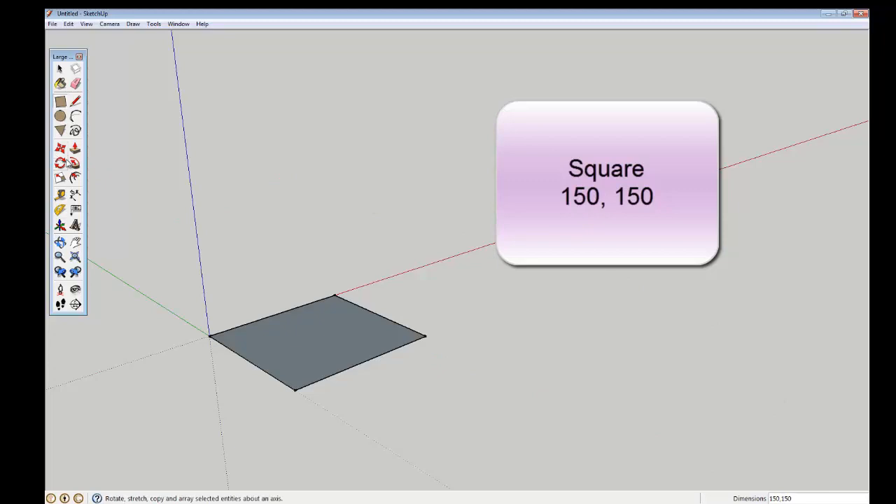
Push/Pull the square up by 75 cm to form the building block.
left_click(76, 149)
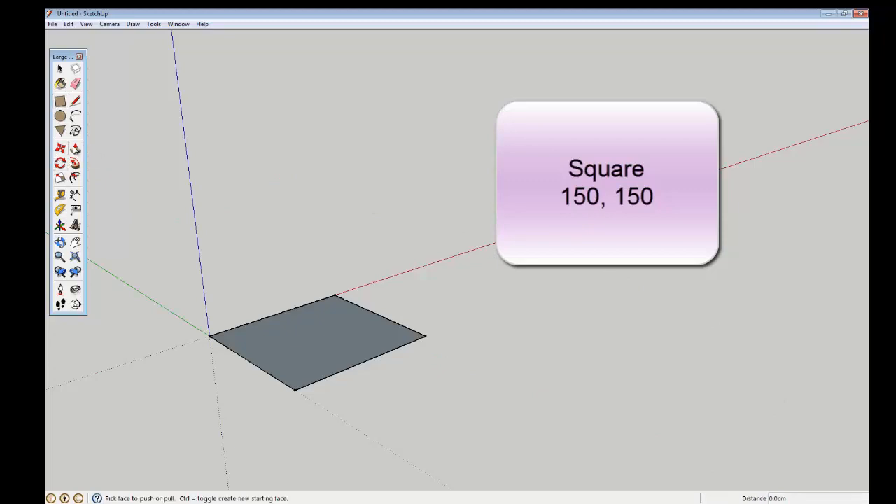
left_click(284, 349)
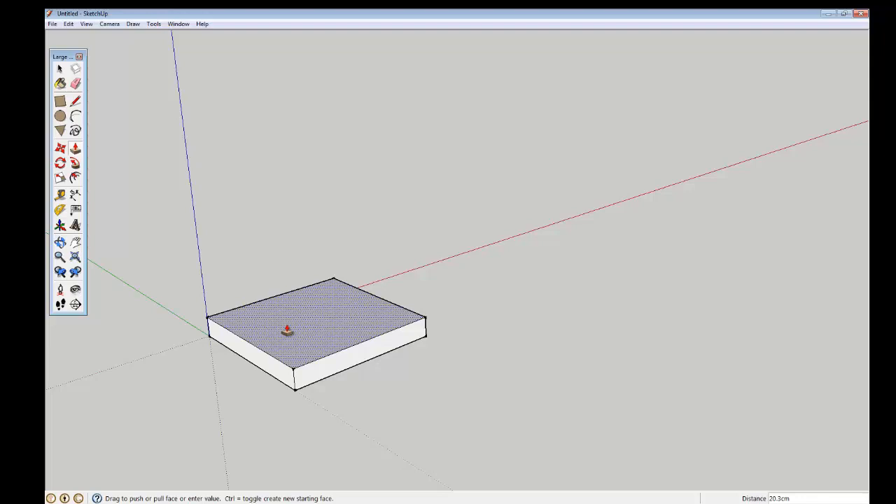
type("75")
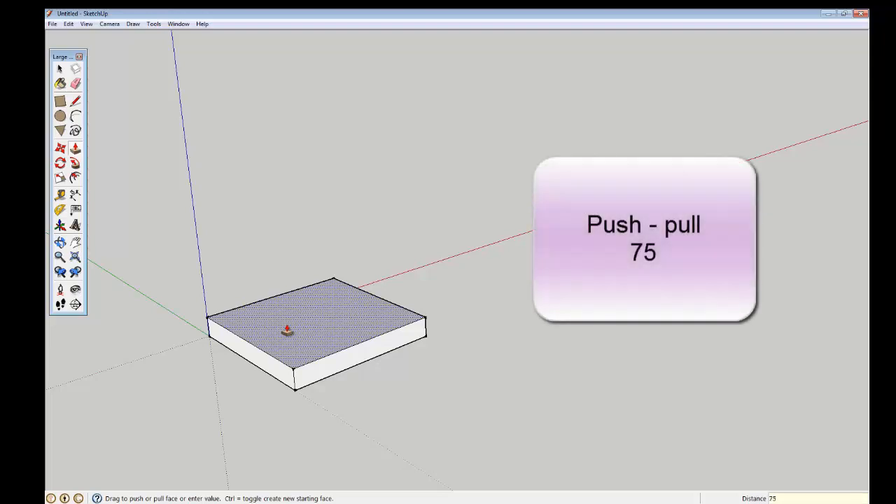
key("Return")
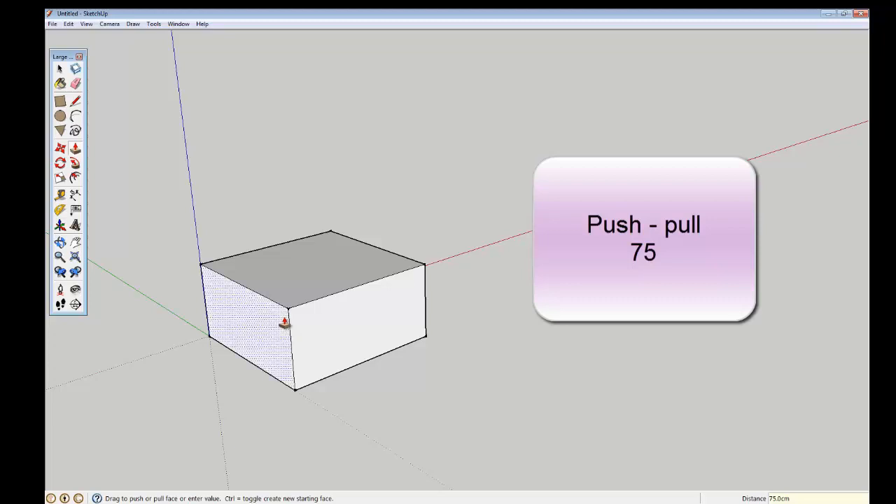
Draw a 35 × 45 cm rectangle on the block's top face, starting at the corner nearest the red axis.
scroll(302, 276, "up", 2)
scroll(301, 276, "up", 3)
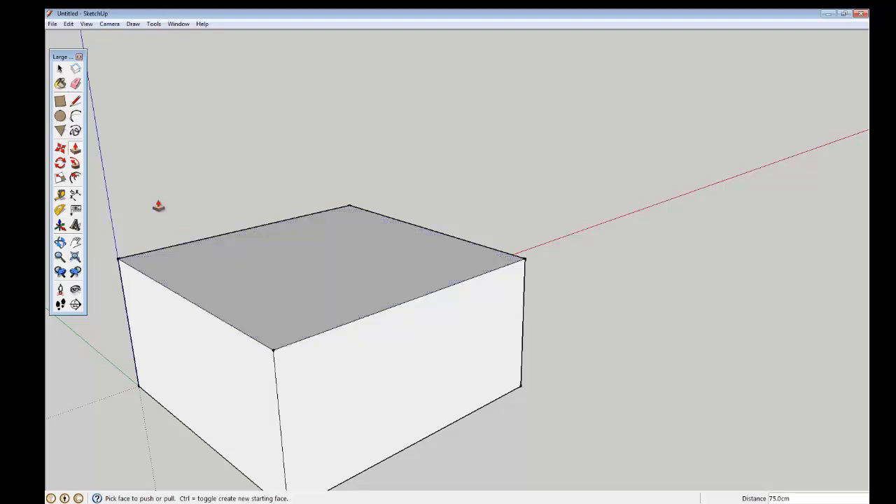
left_click(60, 102)
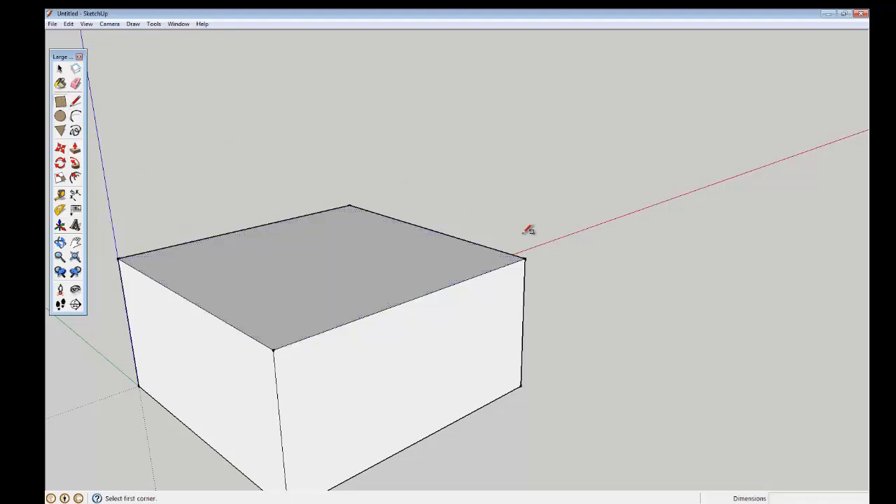
left_click(525, 259)
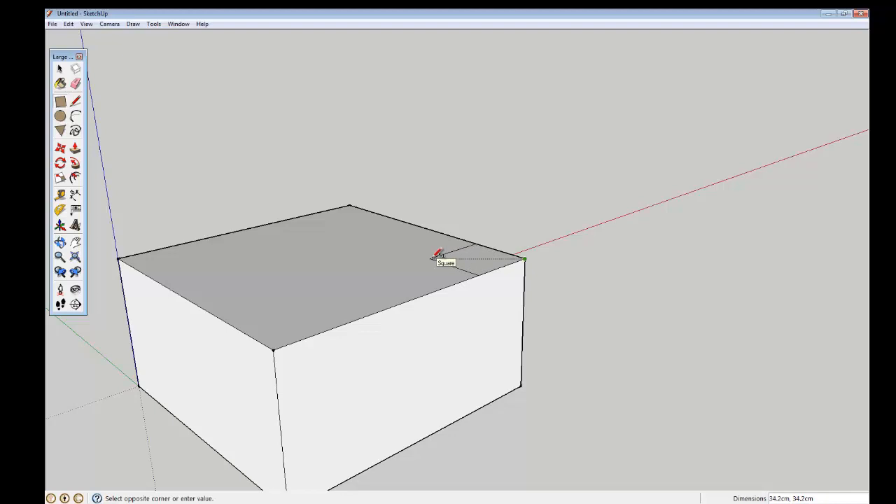
type("35")
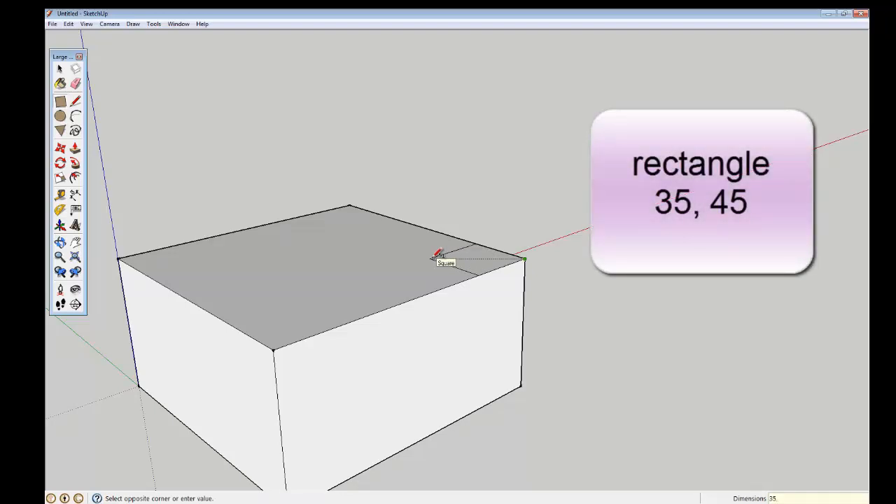
type(",45")
key("Return")
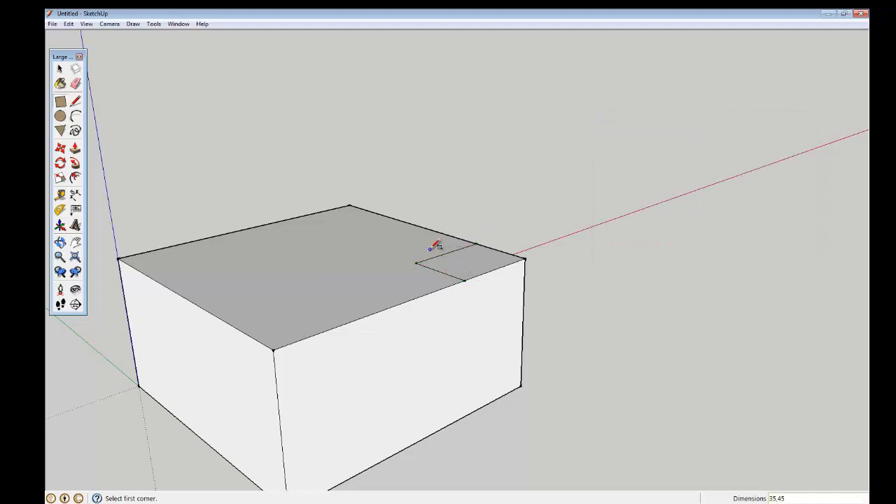
Push the 35 × 45 cm corner rectangle down 75 cm to cut it out of the block.
left_click(75, 149)
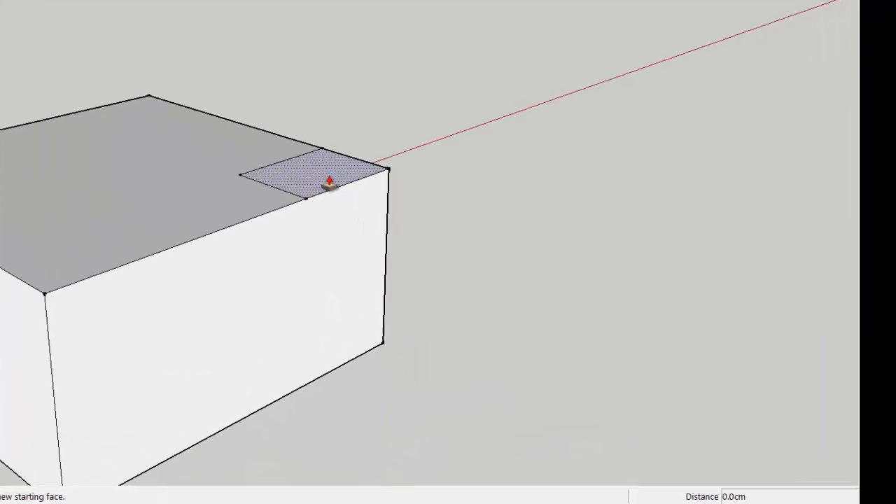
left_click(319, 178)
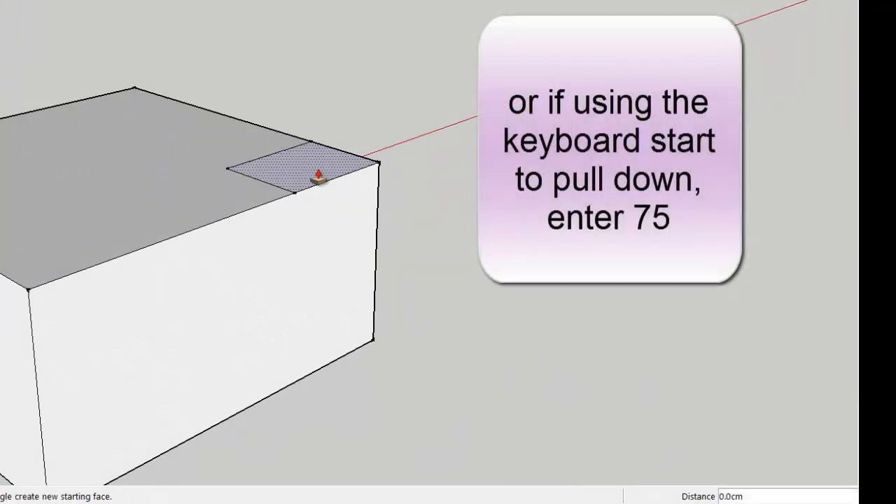
type("75")
key("Return")
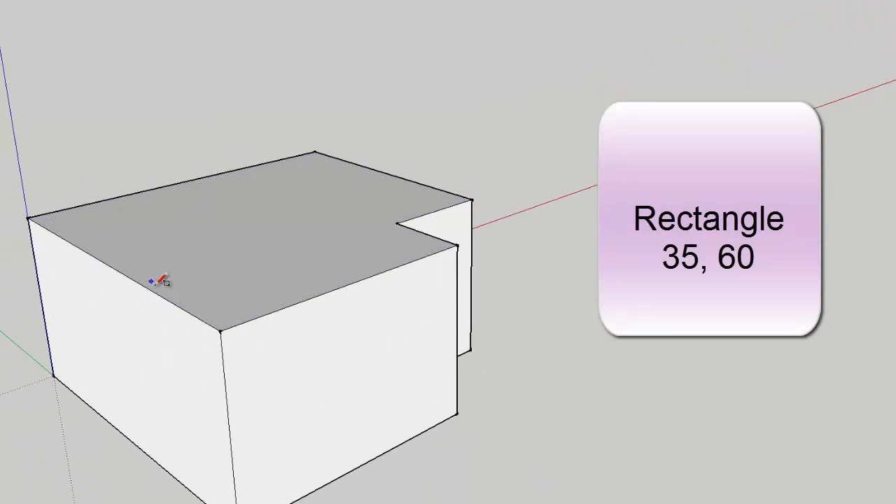
Draw a 35 × 60 cm rectangle on the top face, starting at the block's front corner.
left_click(219, 331)
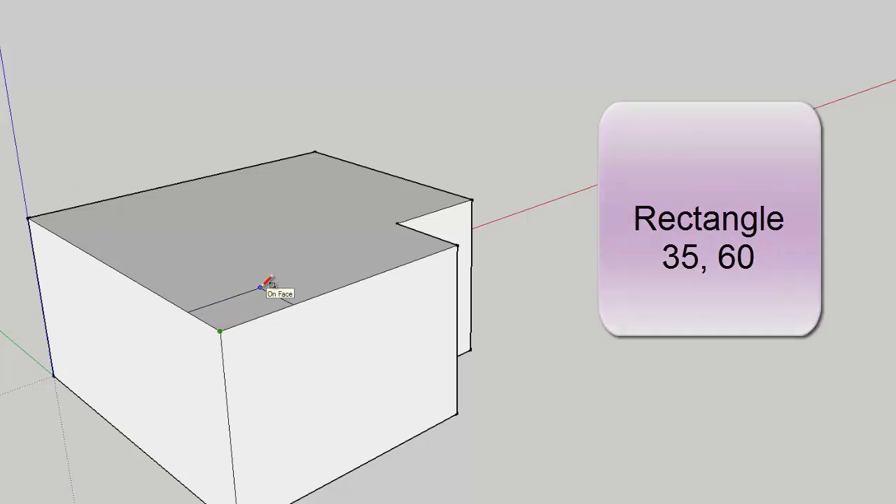
type("35,60")
key("Return")
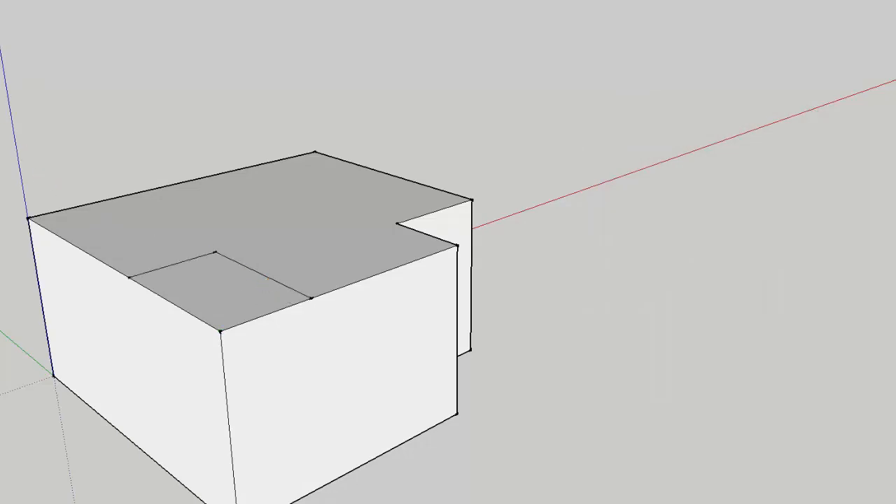
Push the 35 × 60 cm rectangle down through the block's full height to cut away the front corner.
key("p")
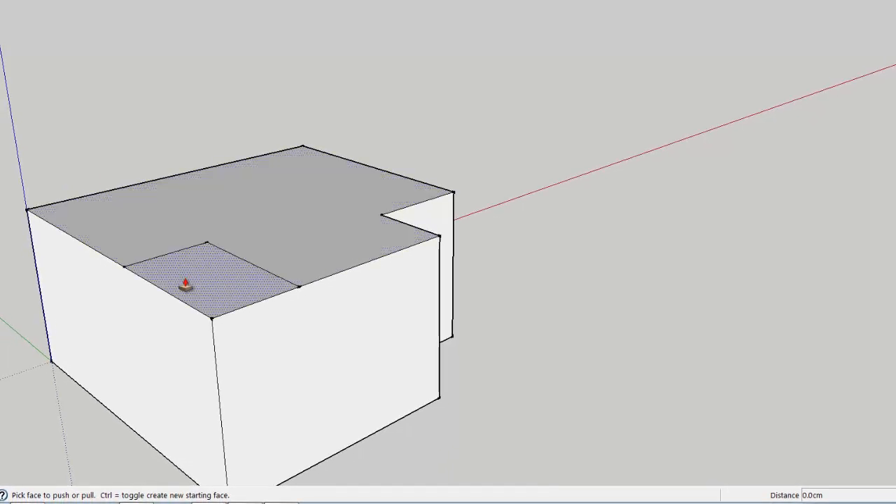
left_click(186, 284)
left_click(158, 459)
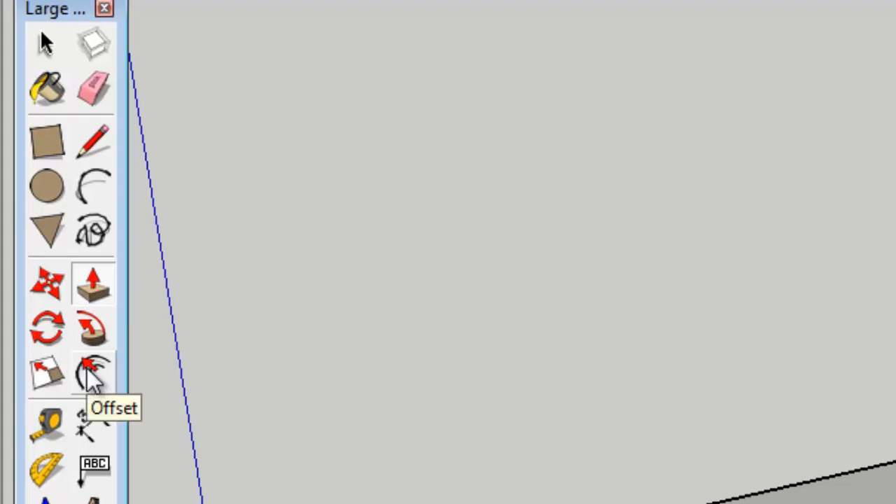
Offset the outline of the top face inward by 25 cm.
left_click(94, 377)
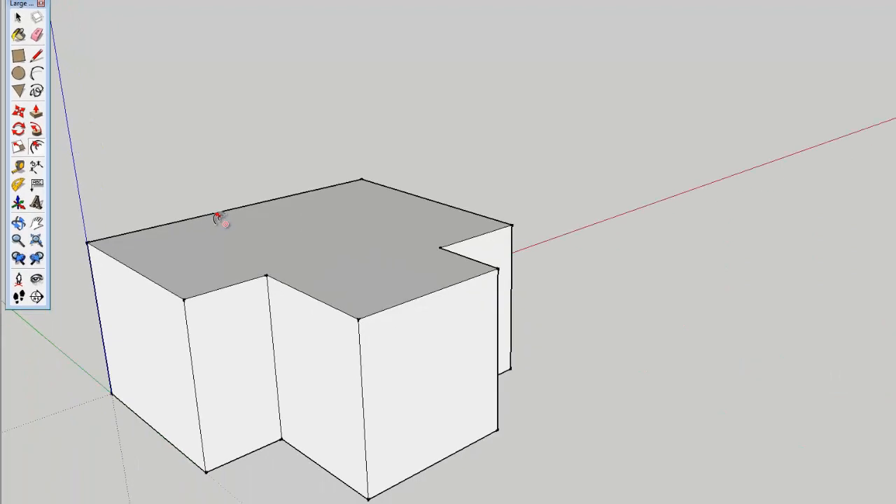
left_click(216, 217)
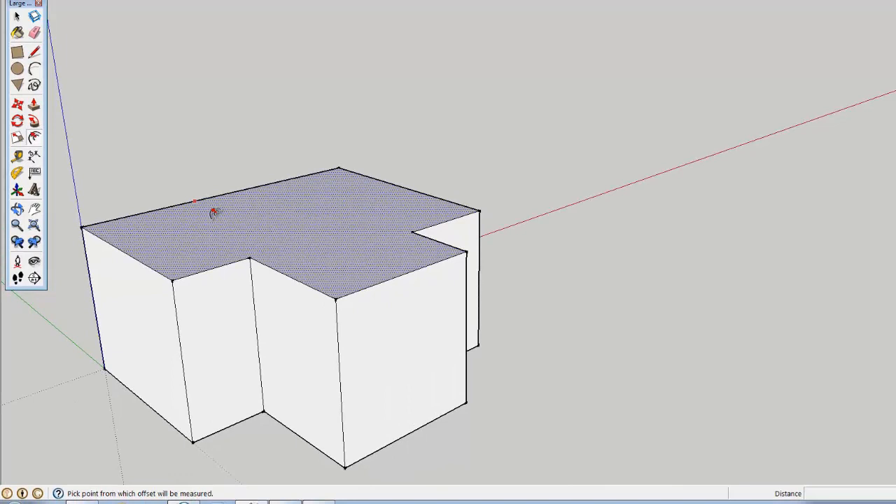
left_click(215, 212)
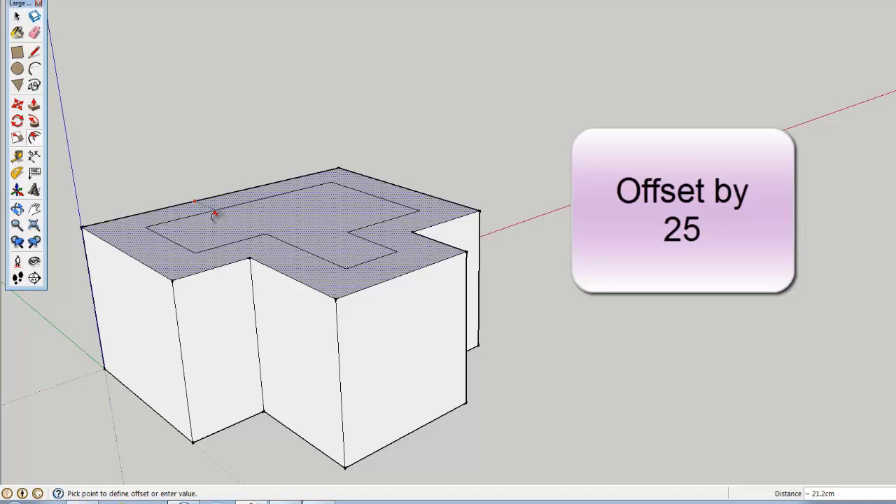
type("25")
key("Return")
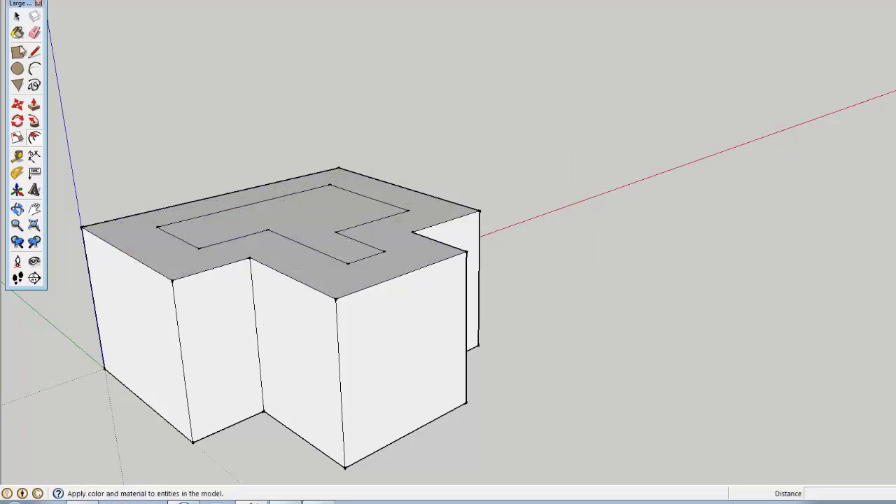
Measure the distance from the block's outer top edge to the inner offset outline with the Tape Measure.
left_click(17, 155)
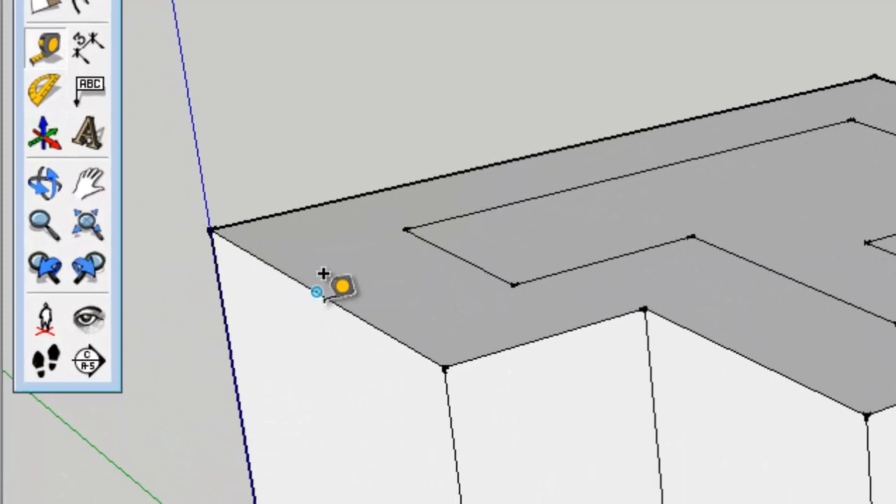
left_click(316, 293)
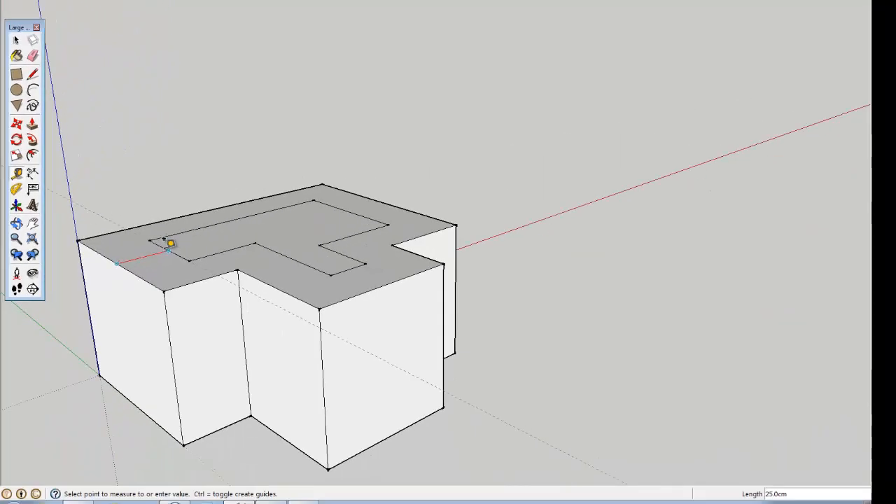
left_click(164, 240)
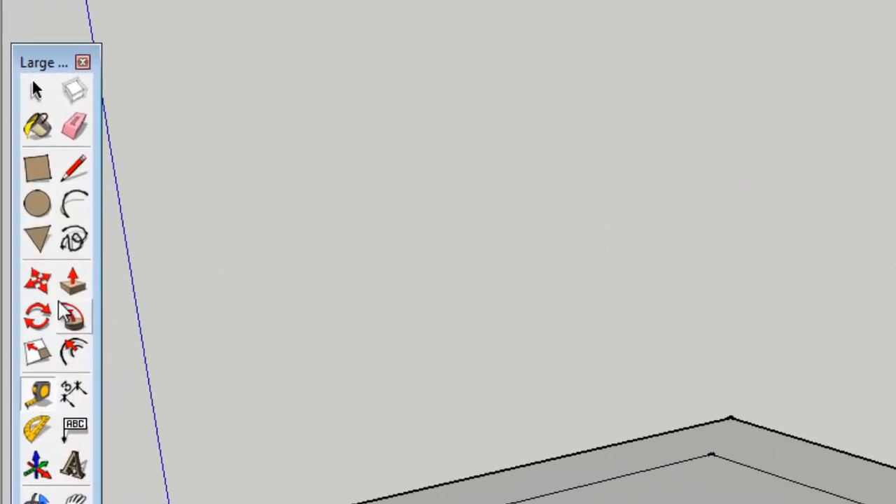
Move the inner offset face up 15 cm along the blue axis with auto-fold to form the sloped roof.
left_click(37, 280)
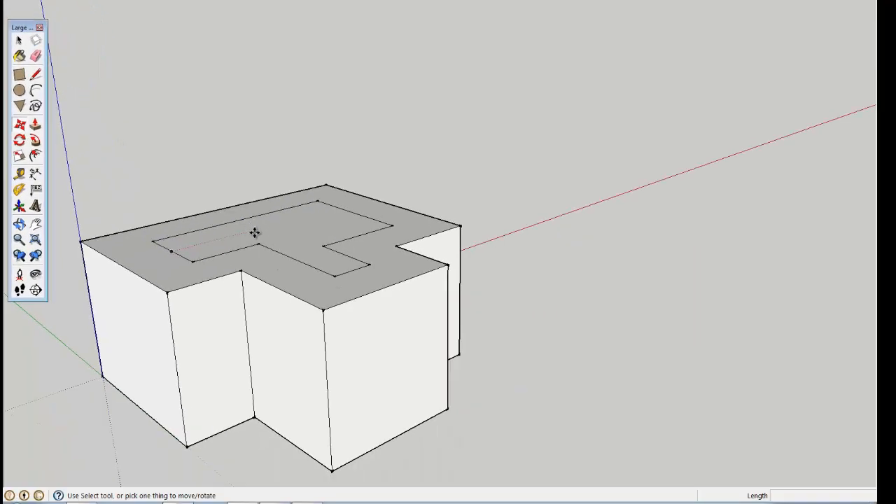
left_click(254, 233)
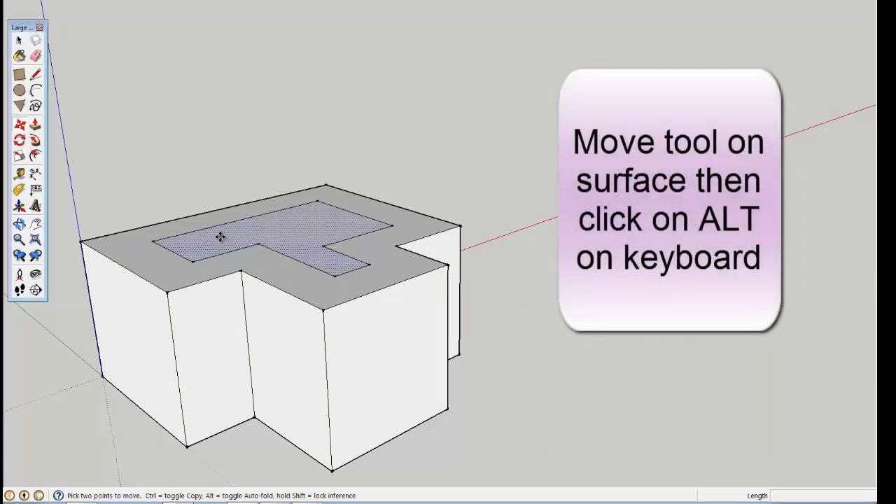
left_click(221, 237)
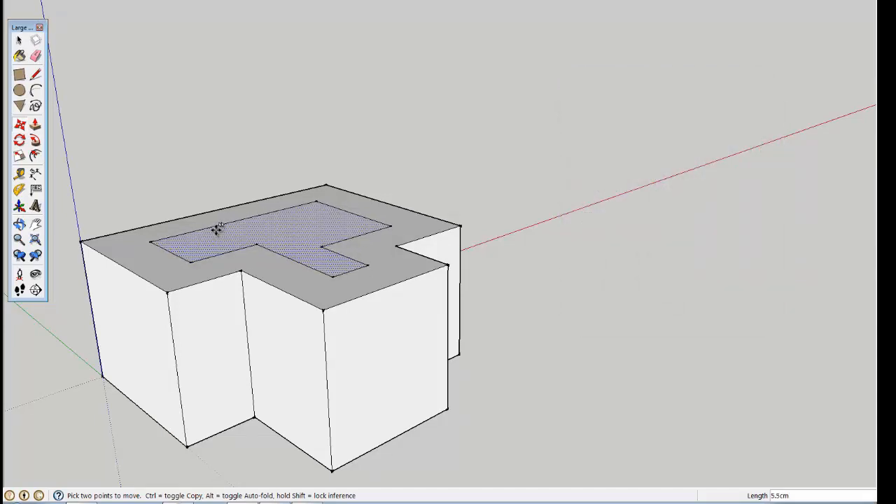
key("alt")
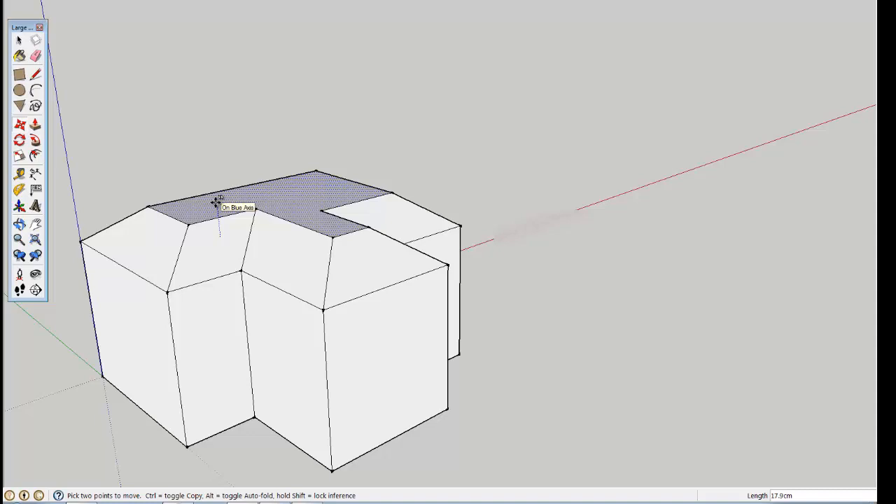
key("Return")
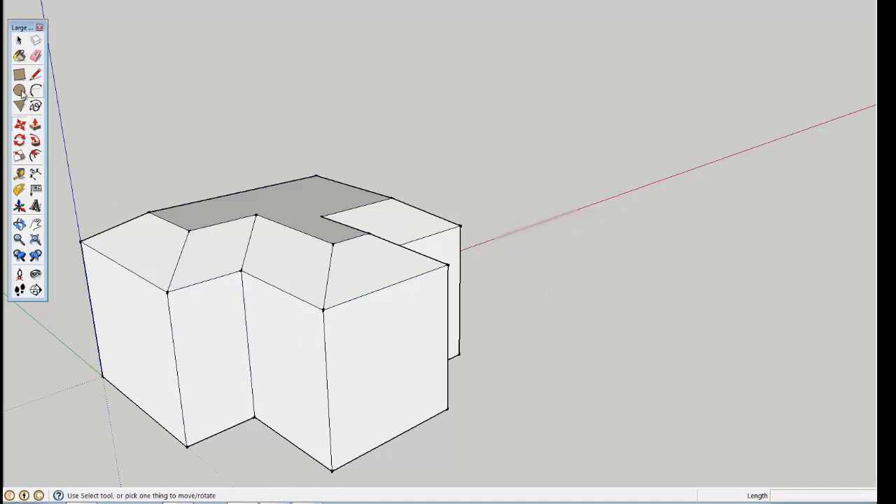
Examine the sloped roof from above and the building from its cut-out front corner.
left_click(18, 224)
left_click_drag(128, 254, 693, 379)
left_click(35, 224)
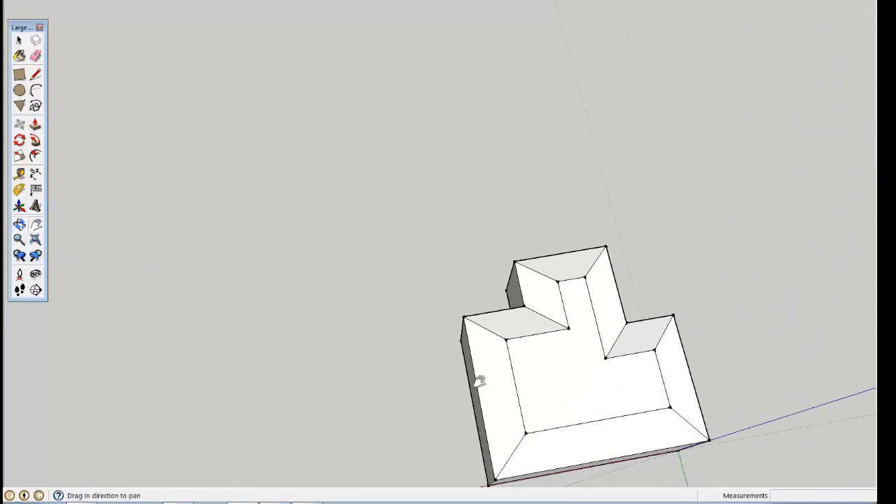
left_click_drag(576, 397, 370, 257)
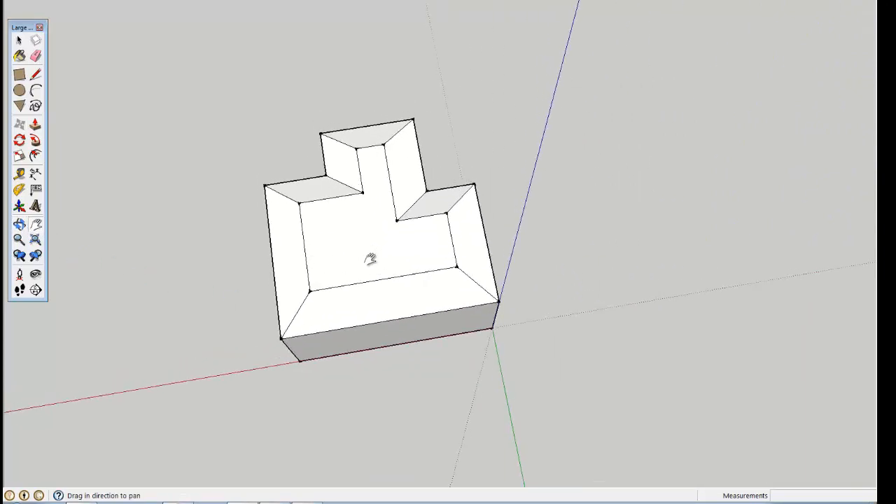
scroll(369, 258, "up", 3)
scroll(370, 260, "up", 1)
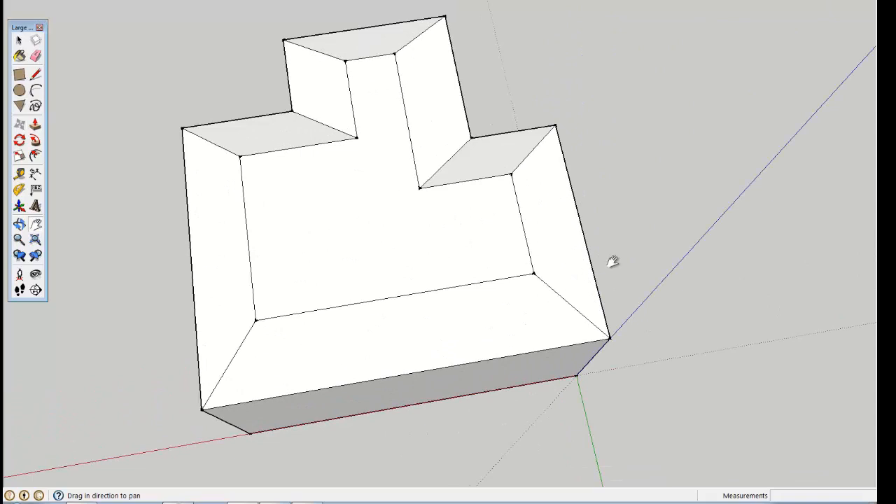
left_click(19, 224)
left_click_drag(467, 293, 404, 158)
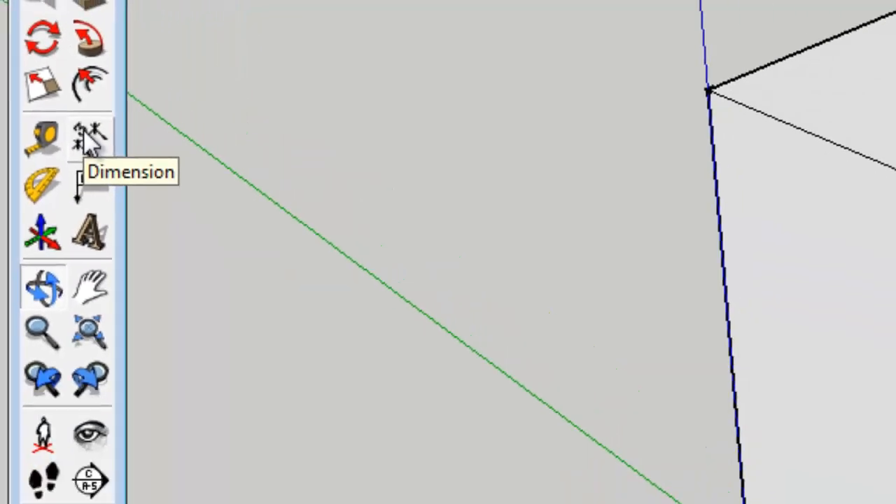
Dimension the height of the vertical wall edge at the origin, placing the dimension outside the building.
left_click(181, 168)
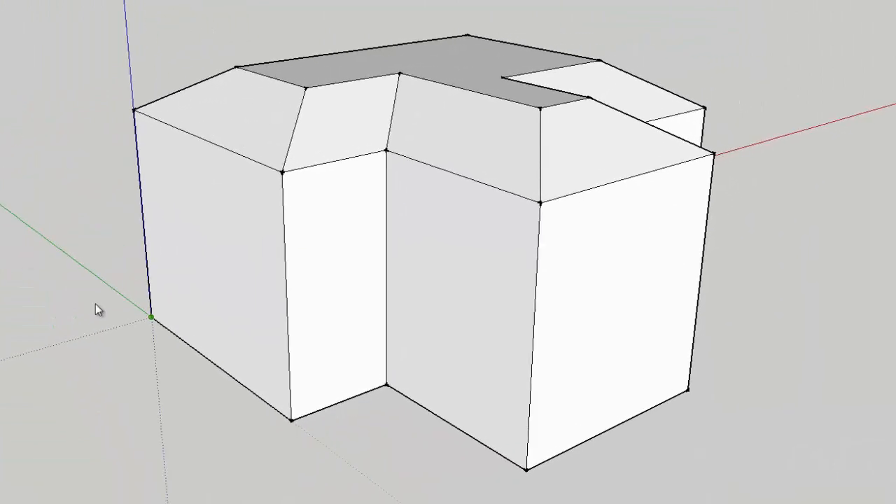
left_click(134, 111)
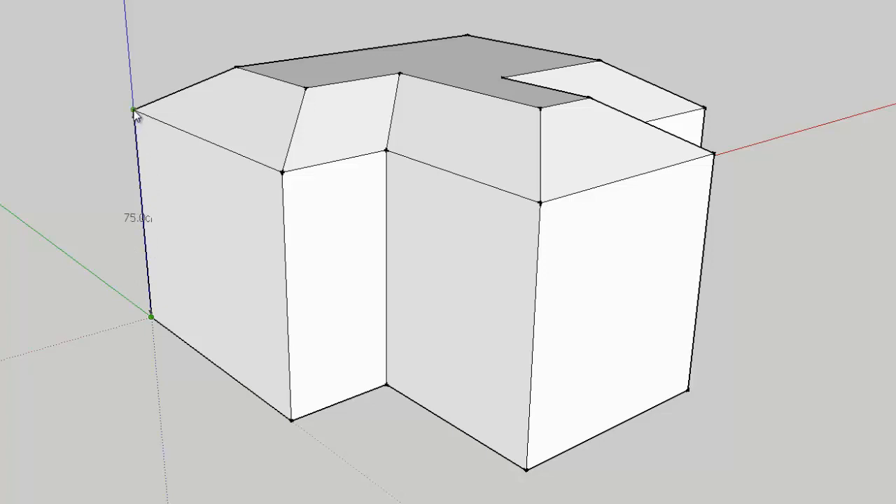
left_click(83, 118)
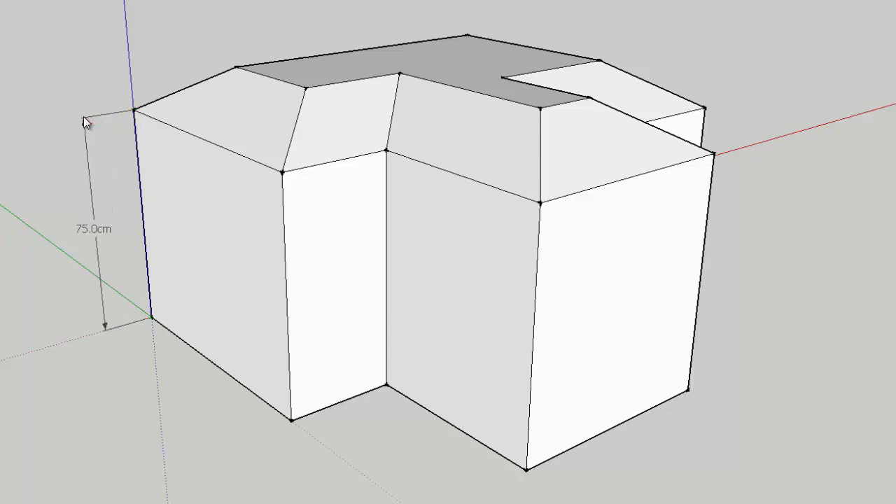
Dimension the roof's vertical rise from the wall's upper corner above the origin to the nearest corner of the raised face.
left_click(133, 109)
left_click(237, 68)
left_click(131, 72)
key("m")
key("space")
left_click(257, 77)
Dimension the short bottom edge of the front cut-out and the bottom edge of the foremost wall, offsetting both dimensions outward.
left_click(291, 420)
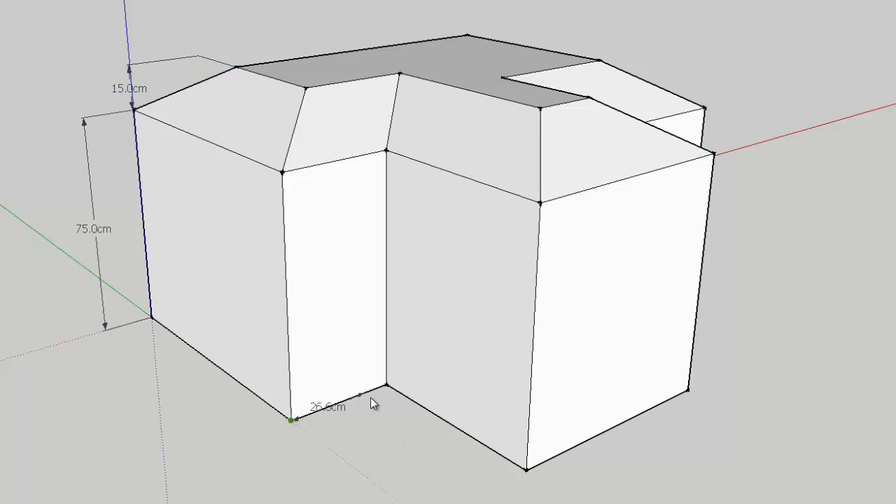
left_click(386, 385)
left_click(407, 417)
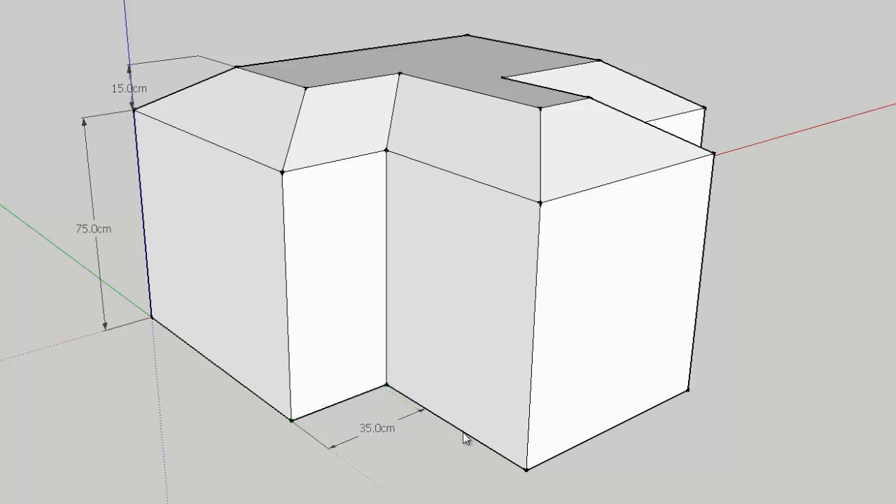
left_click(527, 469)
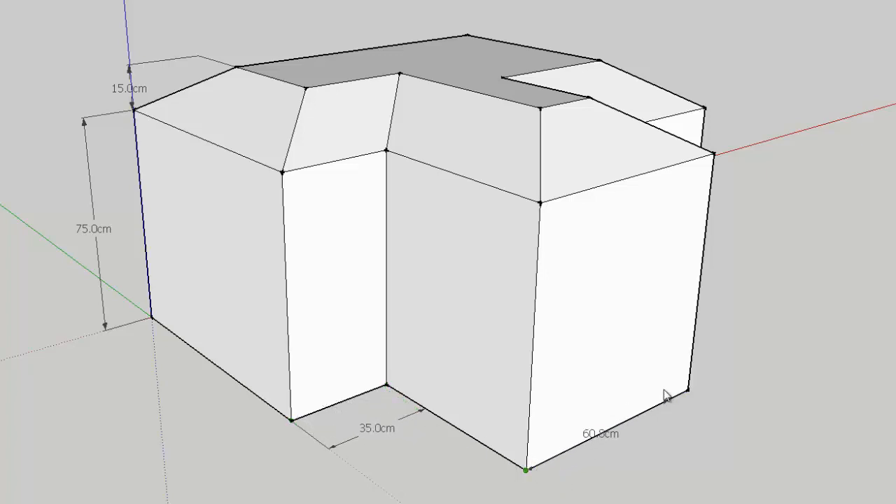
left_click(688, 390)
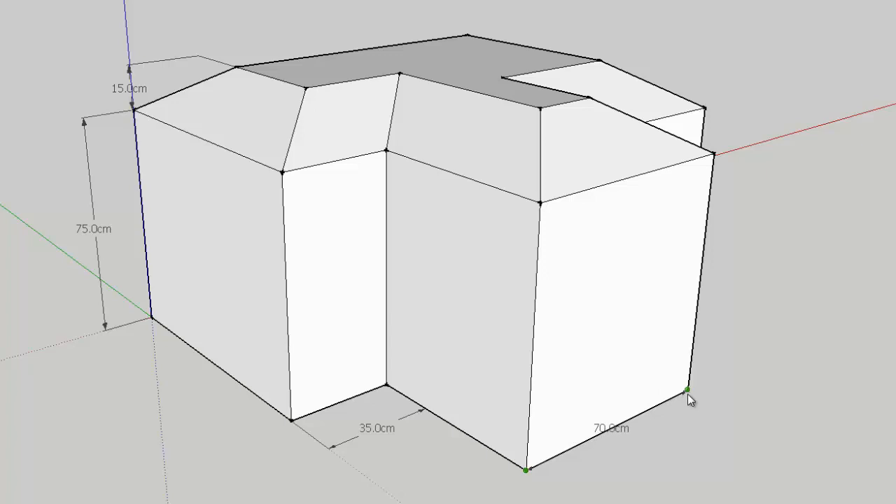
left_click(718, 425)
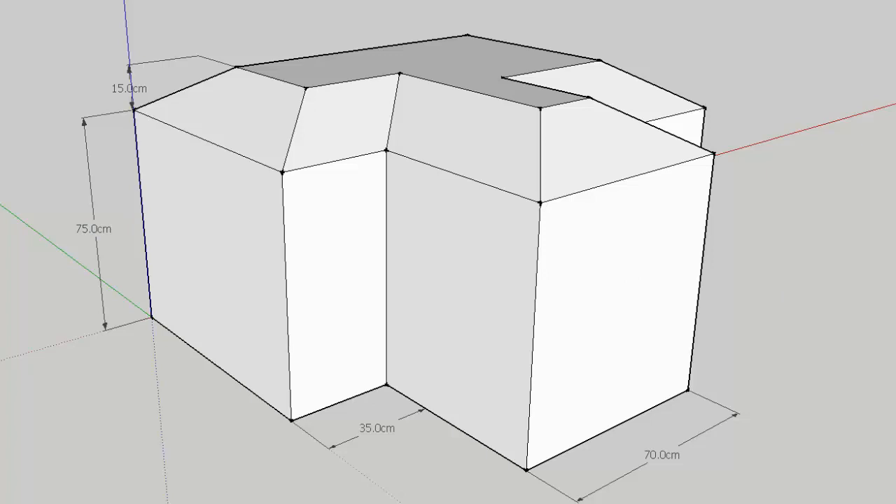
Start a 2D graphic export of the dimensioned model and choose the Sketchup folder in My Documents as its destination.
left_click(44, 312)
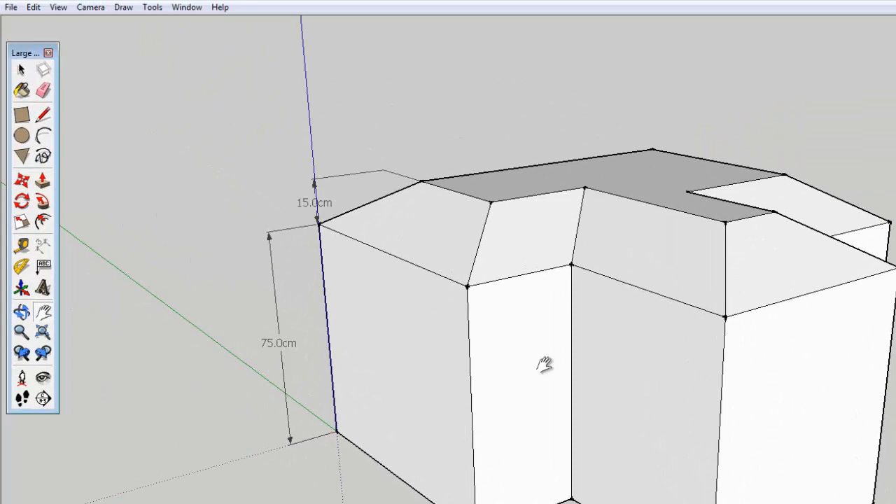
left_click_drag(544, 365, 492, 322)
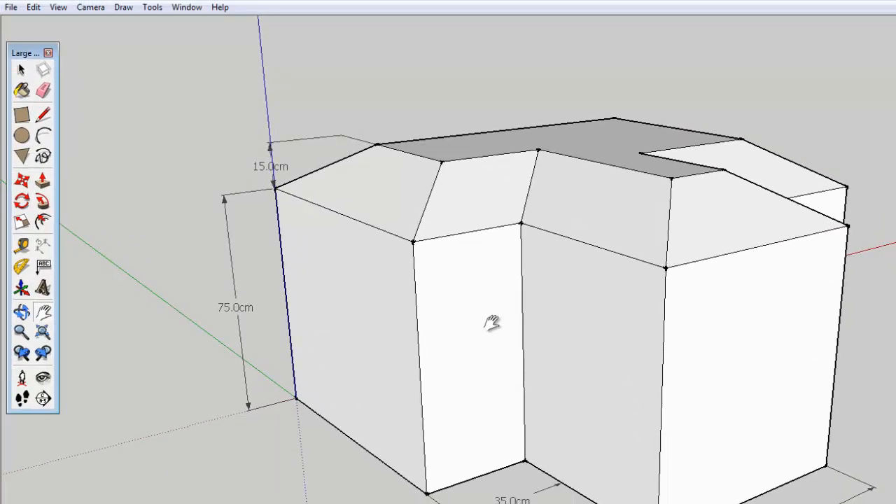
scroll(492, 323, "up", 1)
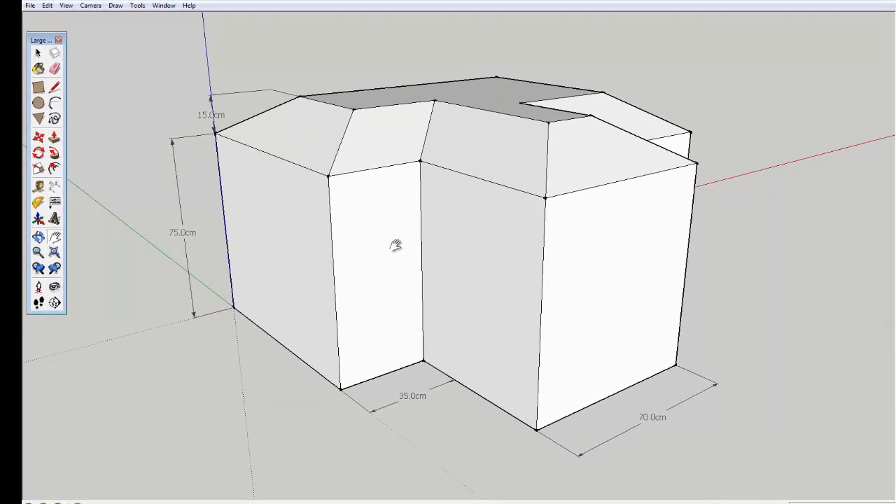
scroll(396, 246, "up", 2)
scroll(396, 245, "down", 1)
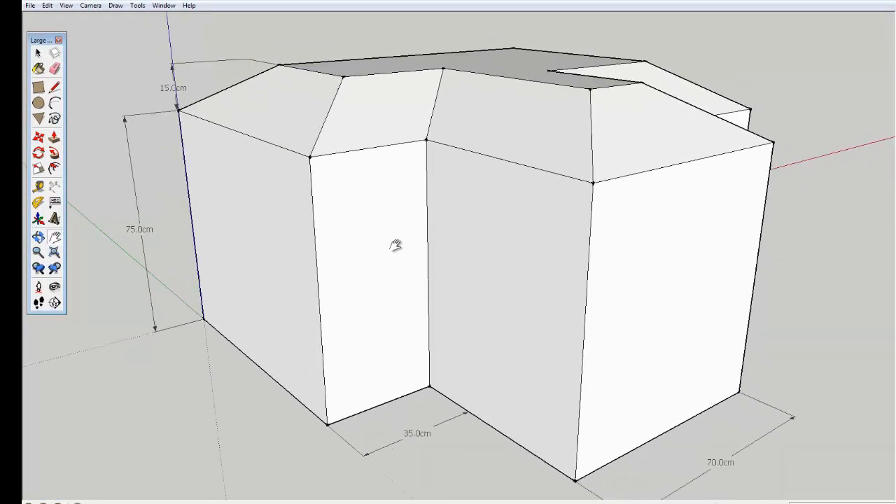
scroll(396, 245, "down", 1)
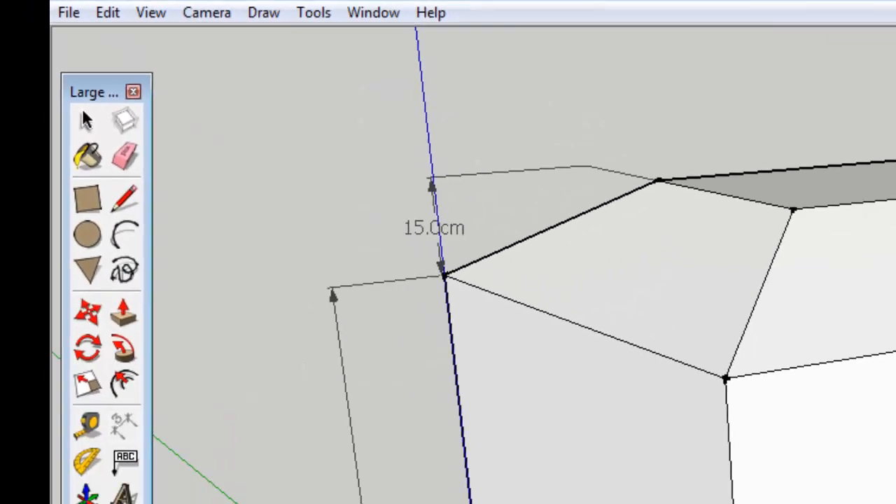
left_click(62, 12)
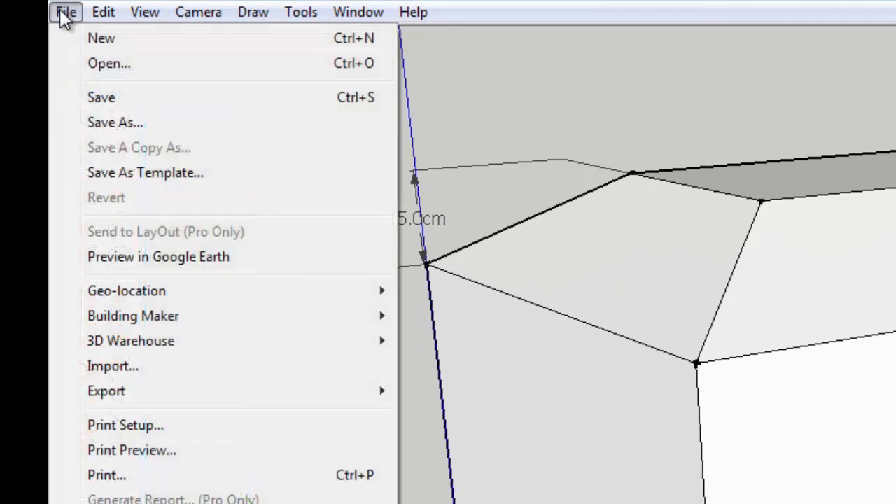
mouse_move(98, 395)
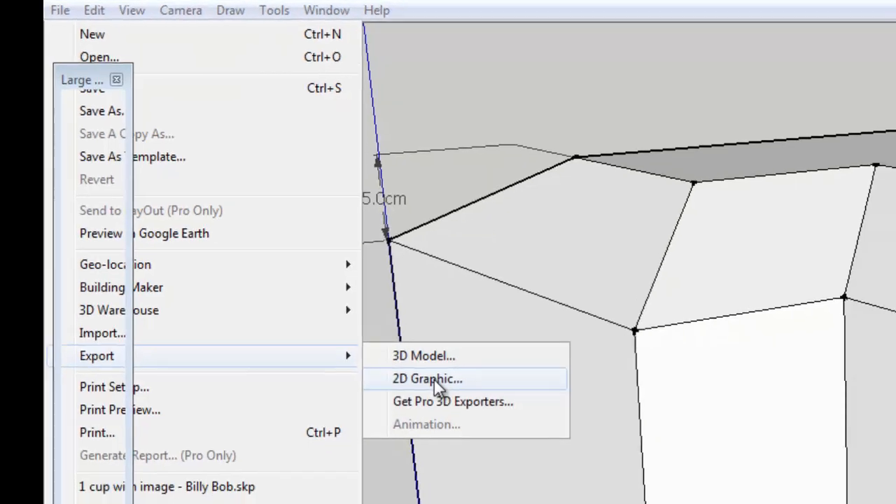
left_click(476, 418)
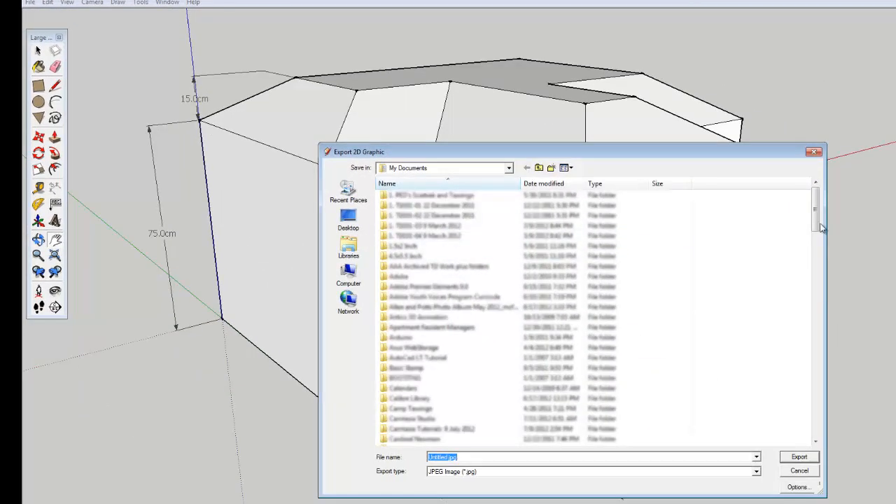
left_click_drag(817, 227, 774, 392)
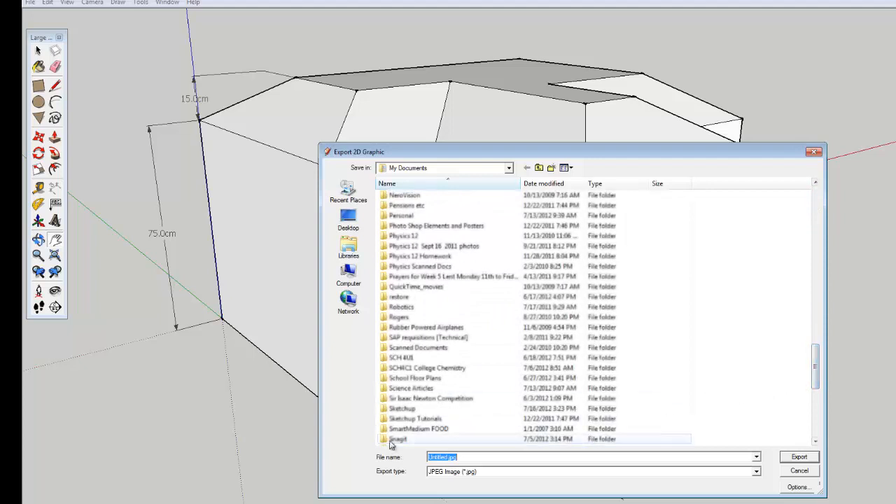
double_click(402, 409)
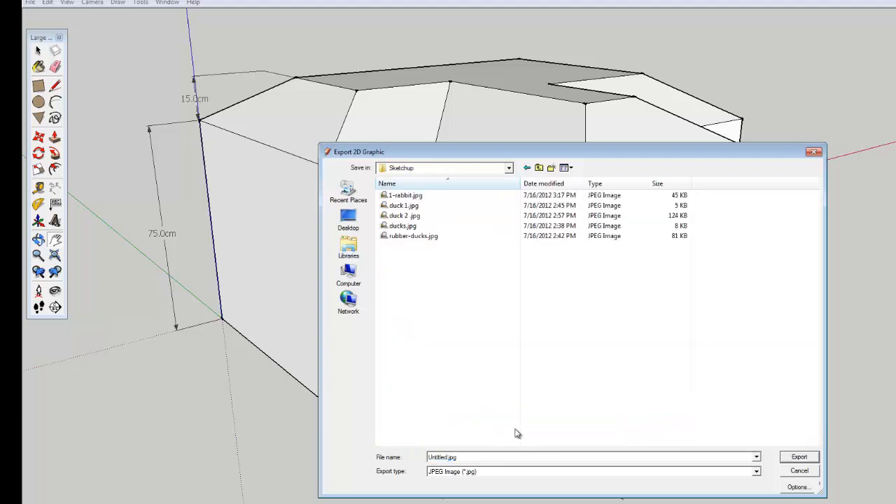
Name the JPEG export "Tutorial 4 Part Object - " followed by the student's name and export it.
double_click(449, 458)
left_click(450, 458)
key("BackSpace")
key("BackSpace")
key("BackSpace")
key("BackSpace")
key("BackSpace")
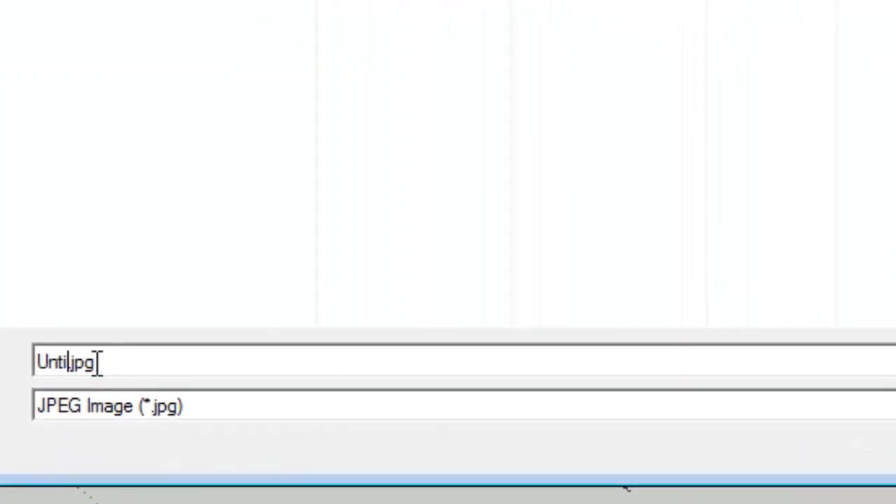
key("BackSpace")
key("BackSpace")
key("BackSpace")
key("BackSpace")
type("Tu")
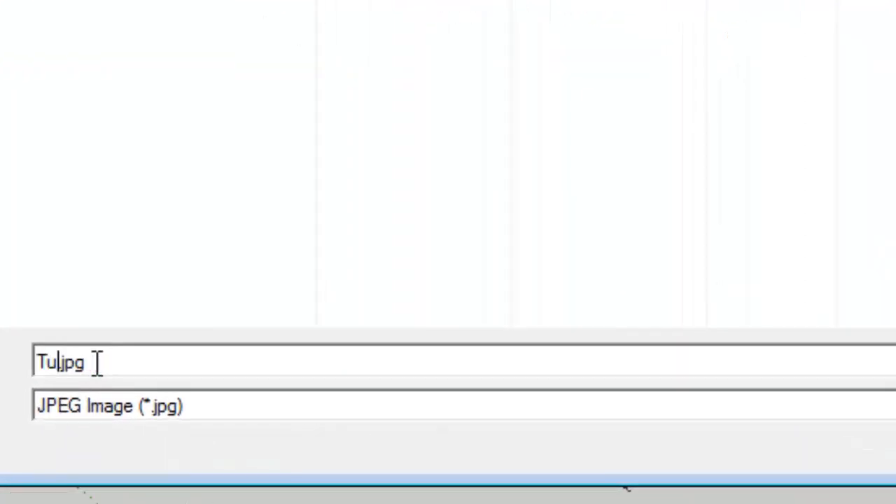
type("torial")
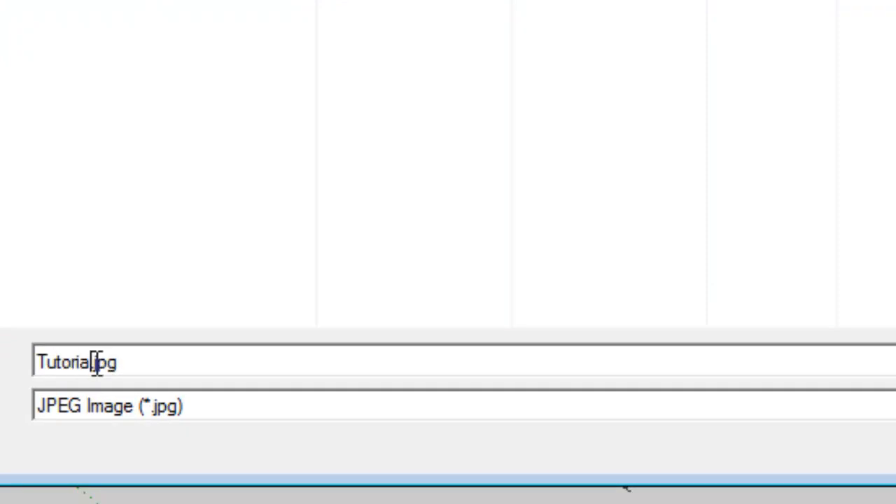
type(" 4 Pa")
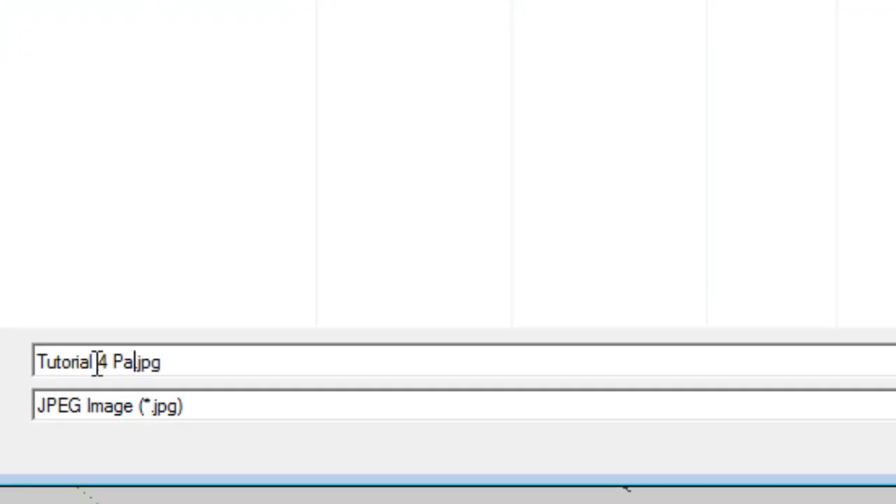
type("rt Ob")
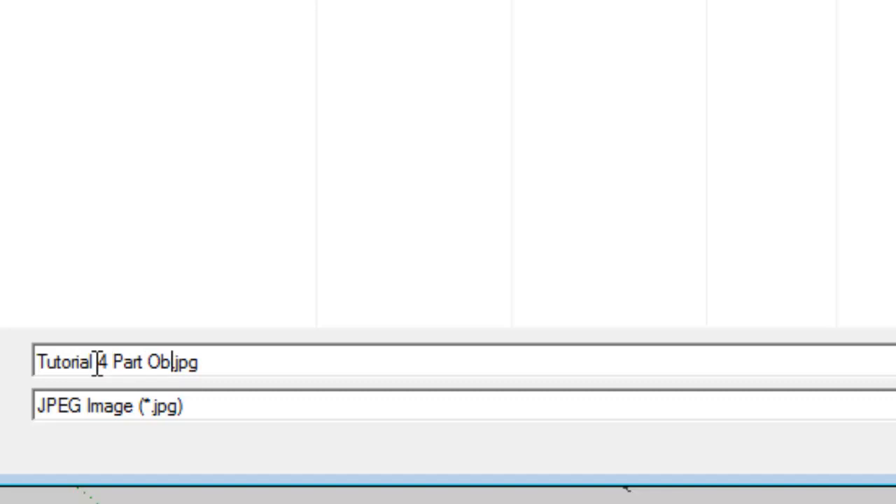
type("k")
key("BackSpace")
type("ject -")
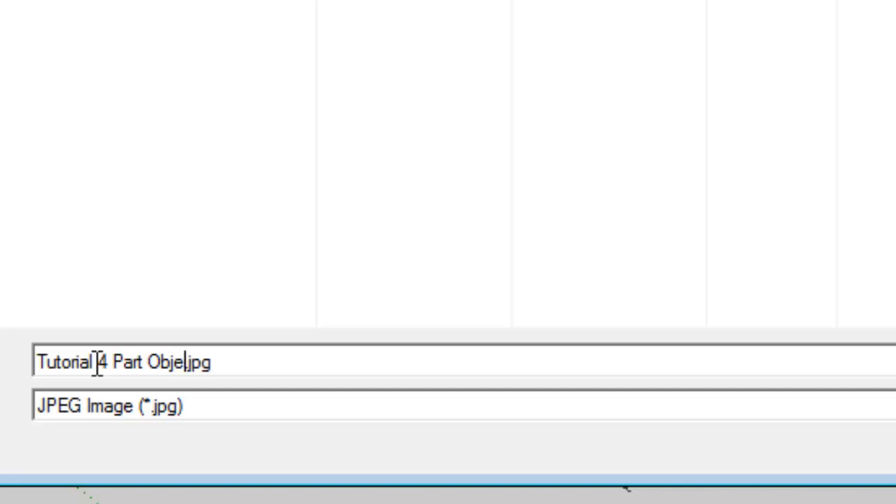
type(" Bill")
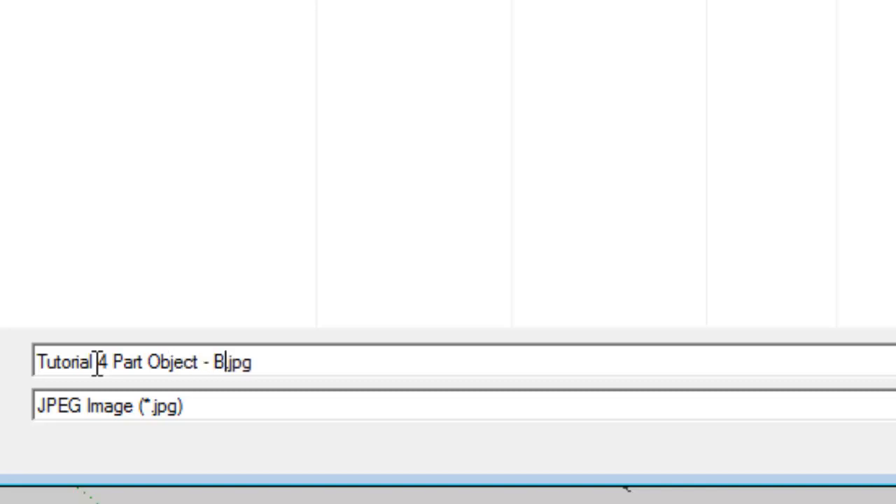
type("y B")
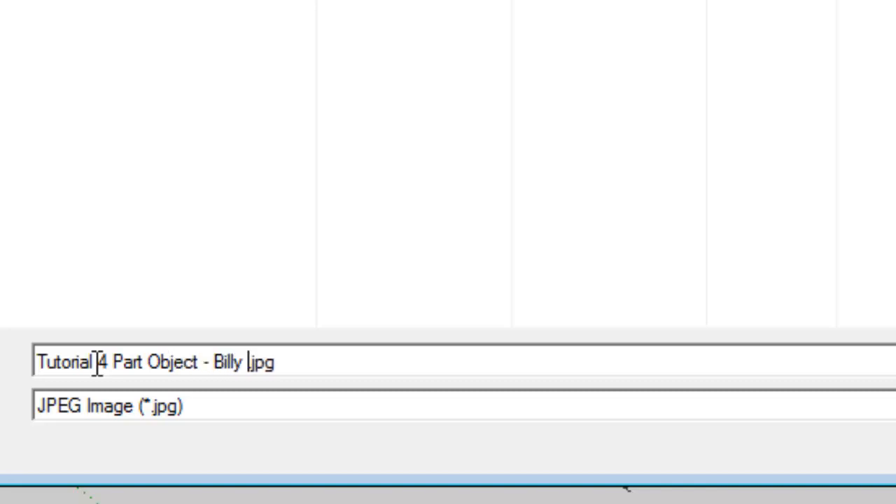
type("ob")
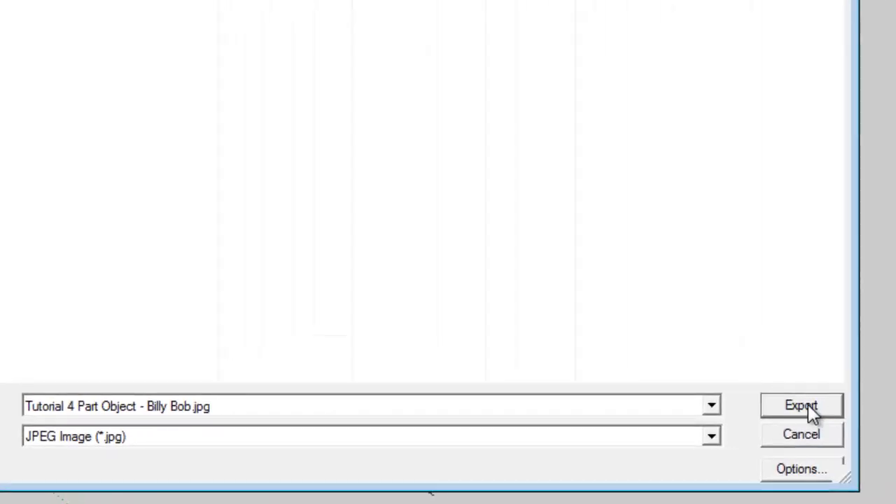
left_click(808, 404)
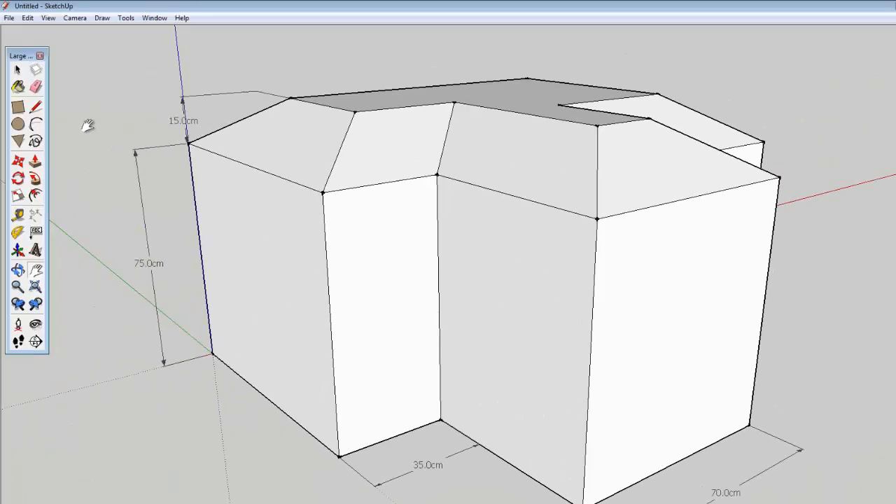
Start saving the model and choose the Sketchup folder in the documents as its destination.
left_click(9, 17)
left_click(26, 60)
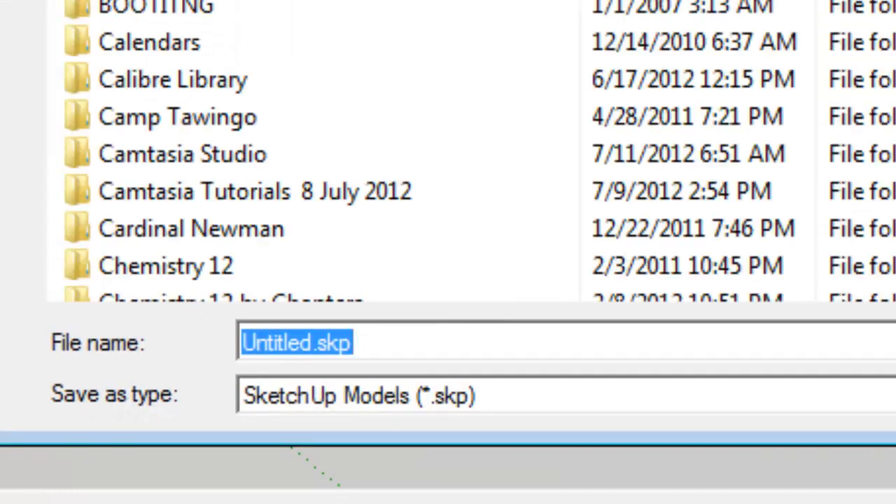
scroll(315, 151, "down", 20)
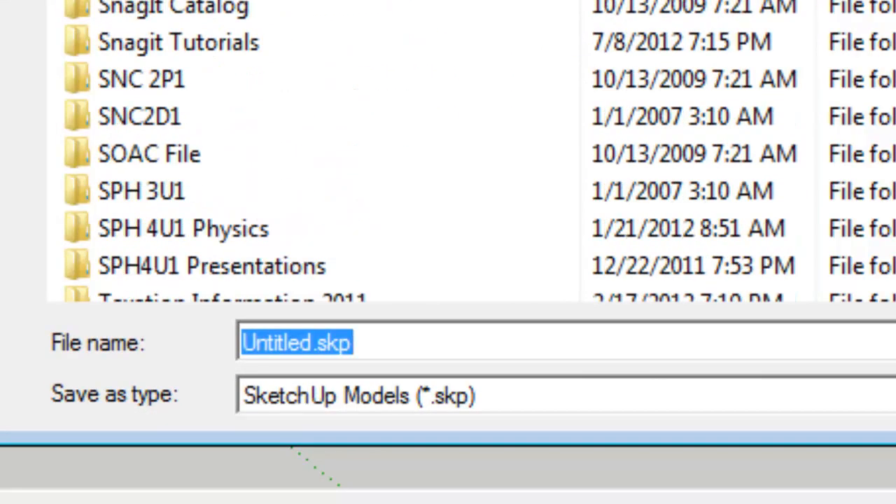
double_click(404, 231)
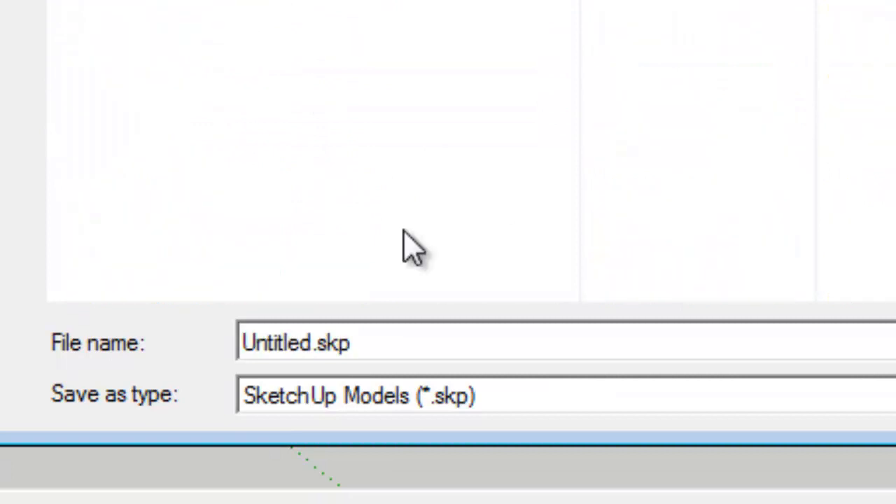
Name the model file "Tutorial 4 Part Object - " followed by the student's name and save it as .skp.
left_click(315, 343)
left_click(315, 343)
key("BackSpace")
key("BackSpace")
key("BackSpace")
key("BackSpace")
key("BackSpace")
key("BackSpace")
key("BackSpace")
key("BackSpace")
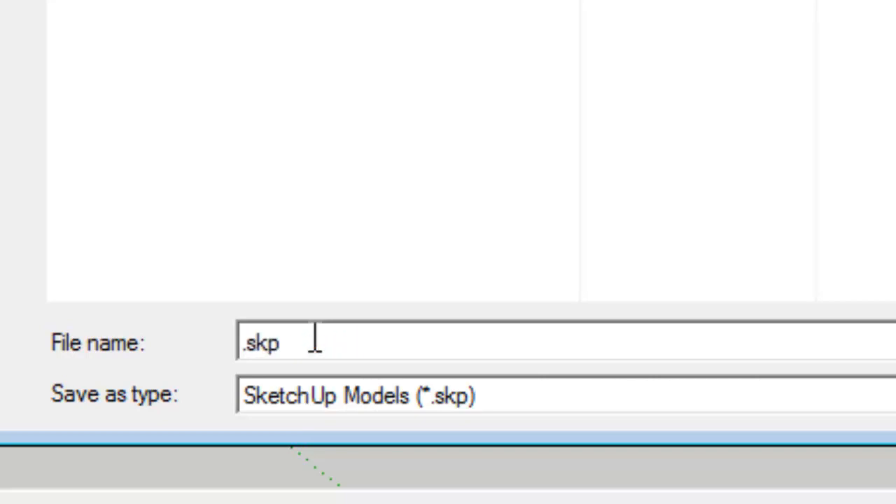
type("Tuto")
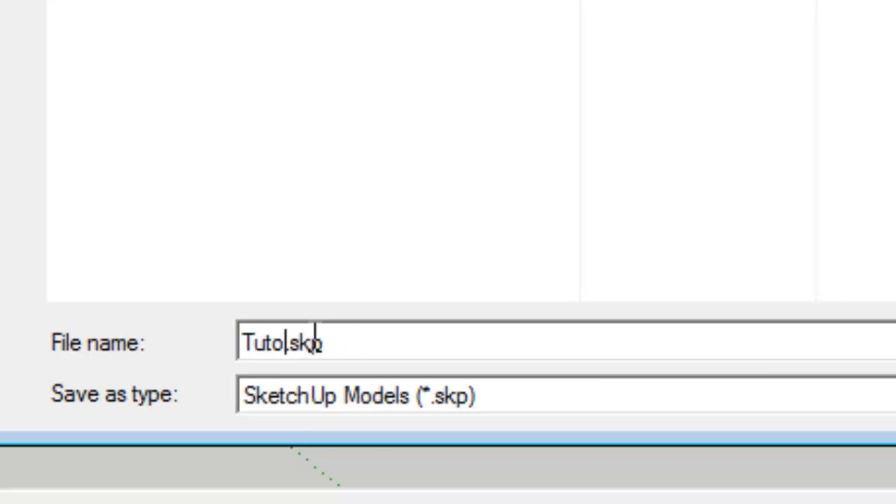
type("rial_4")
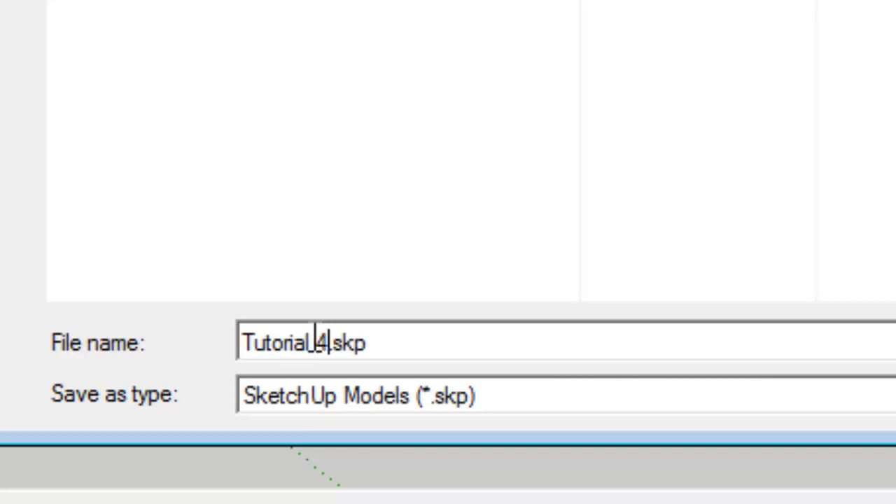
type(" Part")
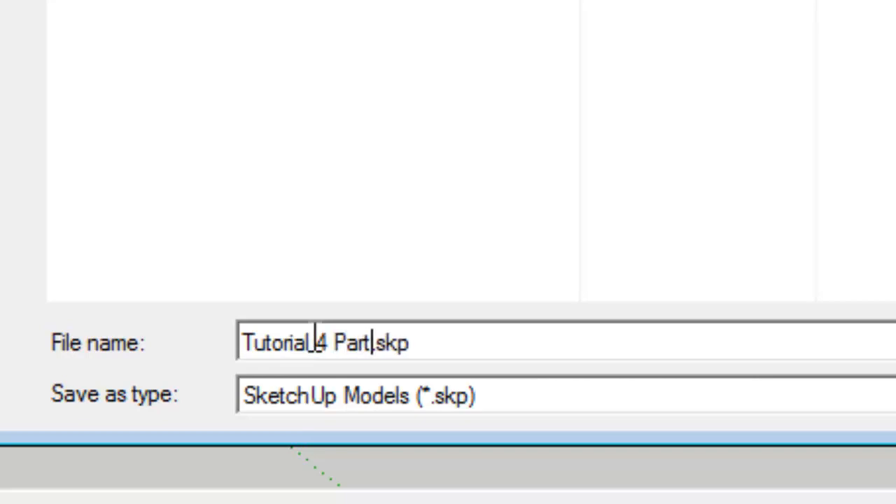
type(" Obj")
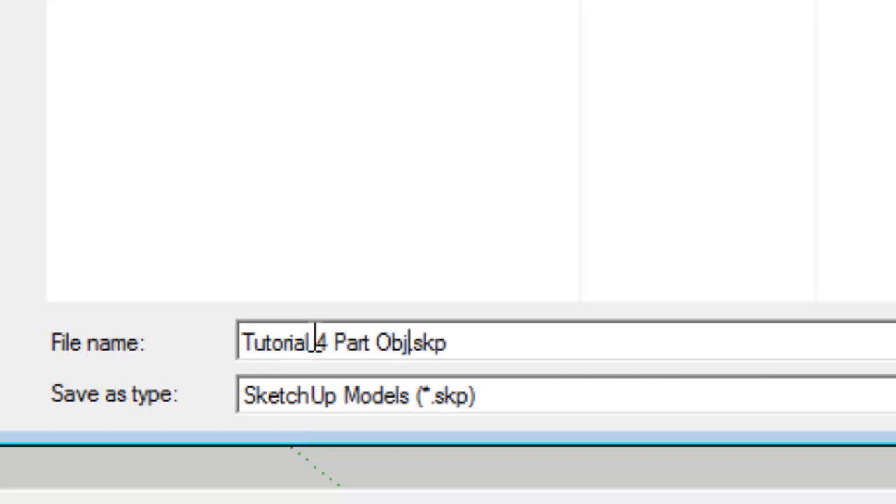
type("ect -")
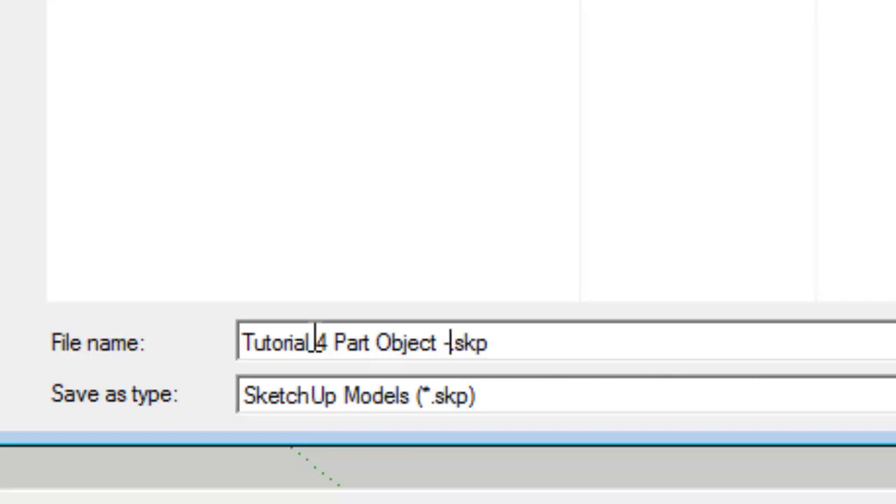
type(" Bi")
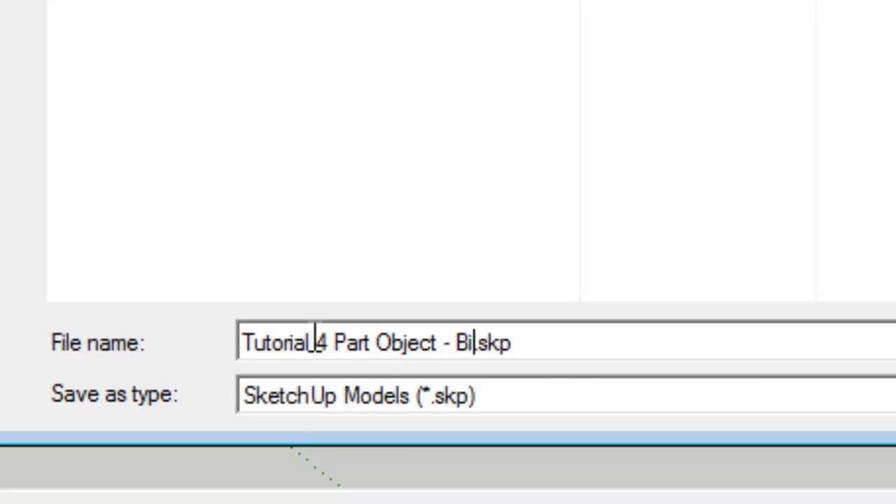
type("lly Bo")
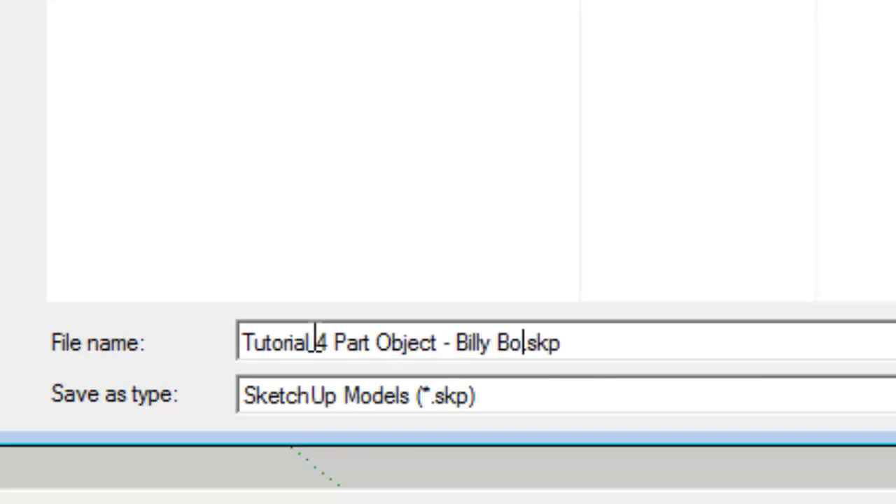
type("b")
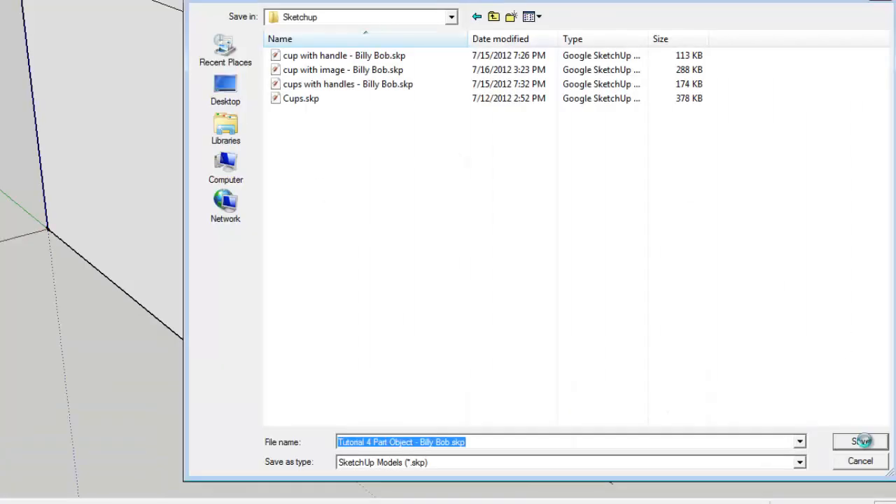
left_click(848, 418)
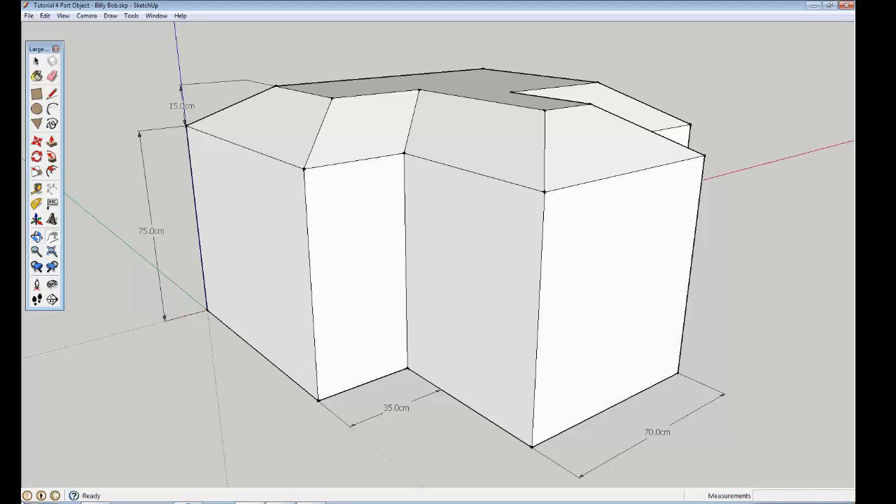
Switch to Microsoft Word 2010 and insert the exported Tutorial 4 Part Object JPEG into the blank document.
left_click(28, 502)
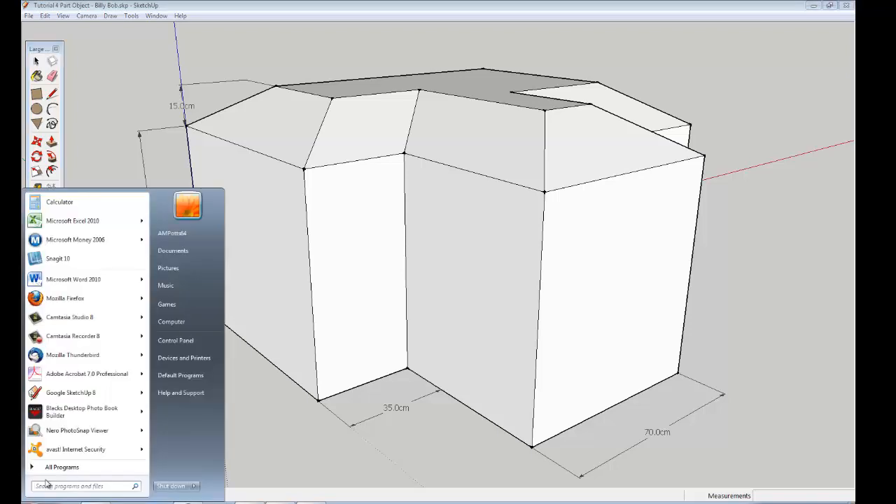
left_click(59, 284)
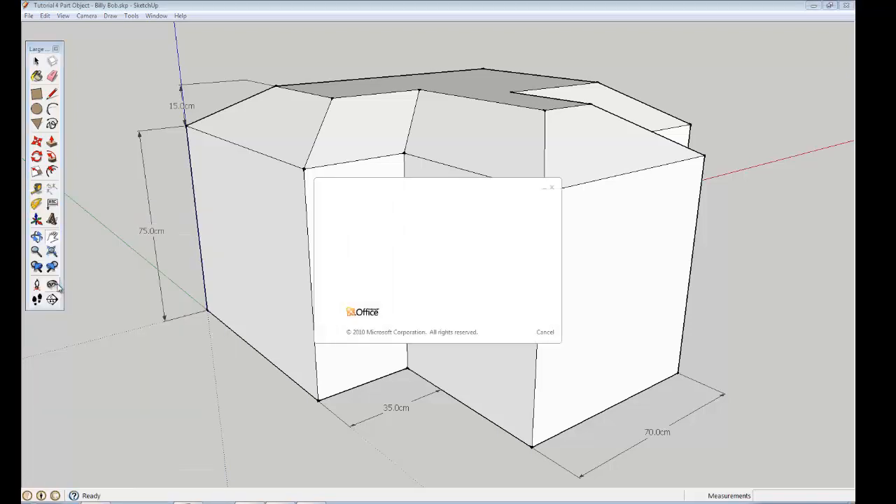
left_click(93, 18)
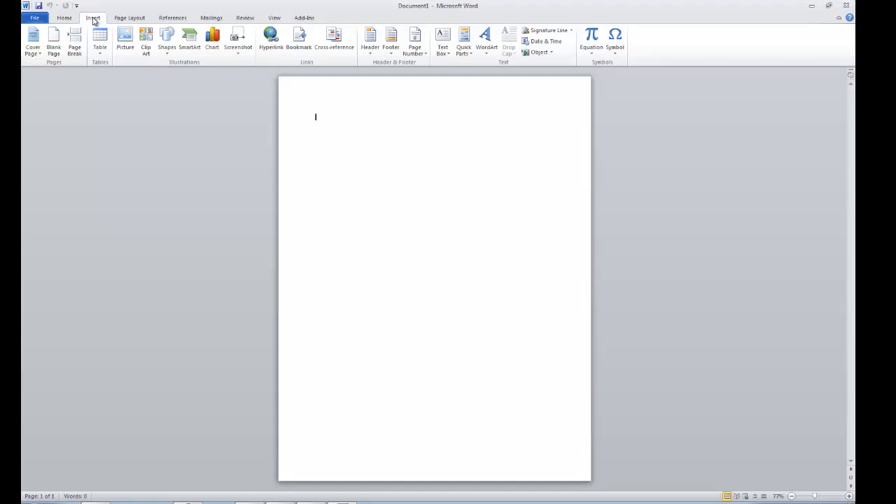
left_click(126, 40)
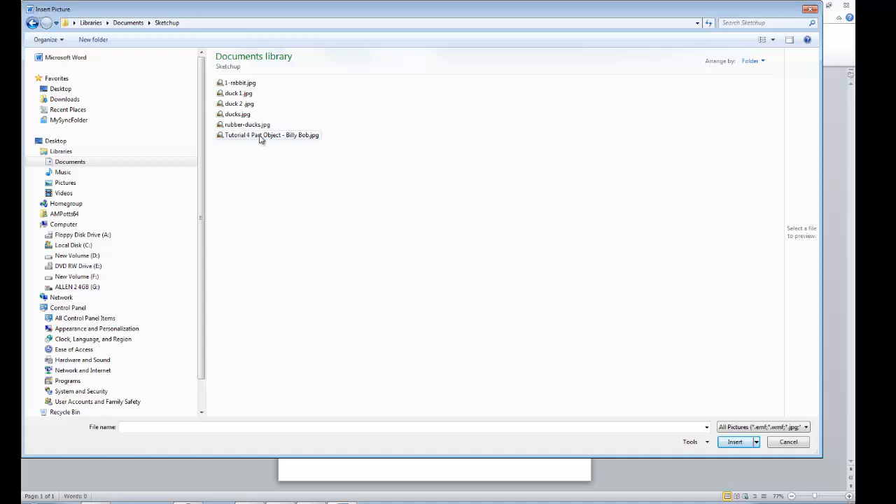
left_click(261, 136)
left_click(737, 443)
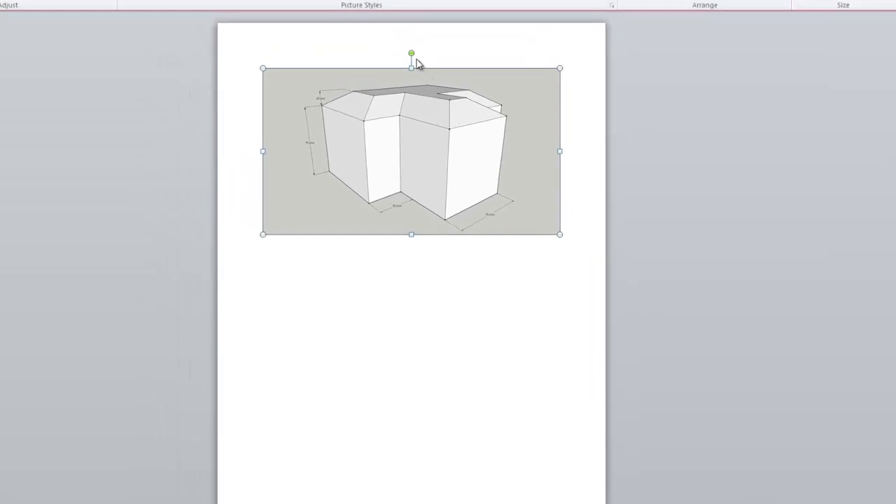
Rotate the inserted picture 90° counterclockwise and enlarge it proportionally to fill most of the page, then deselect it.
left_click_drag(411, 55, 257, 149)
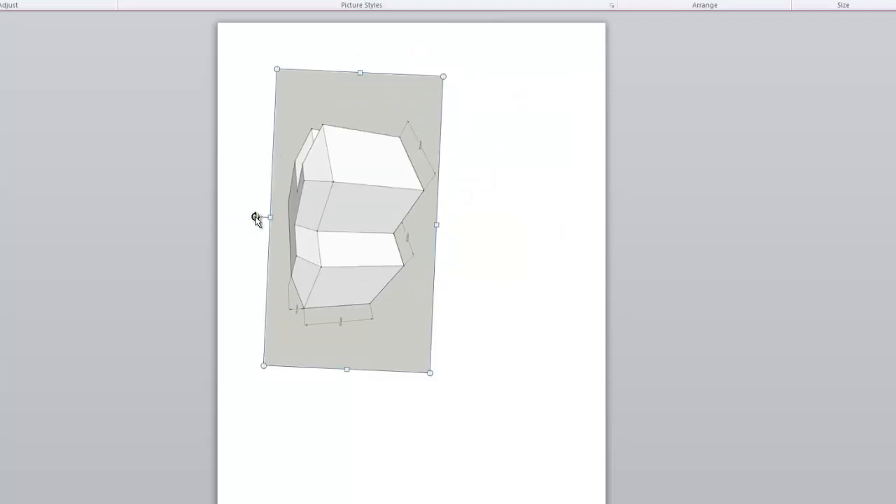
left_click_drag(257, 217, 262, 223)
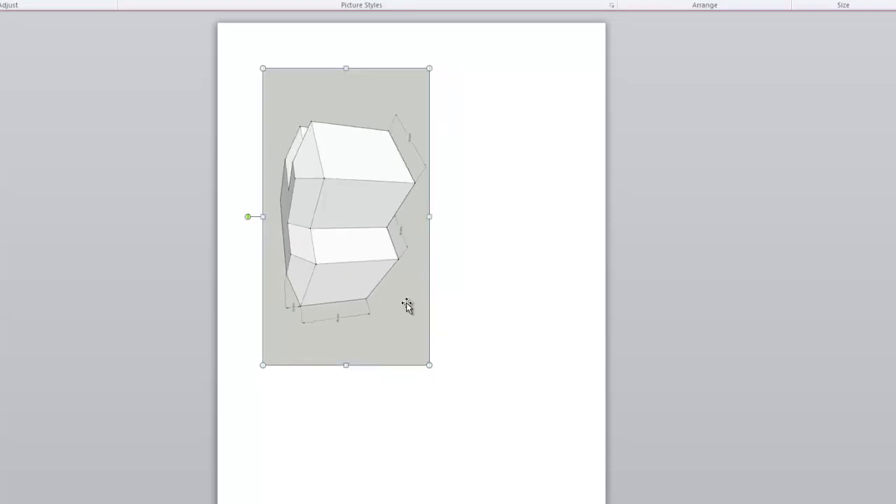
left_click_drag(429, 365, 519, 431)
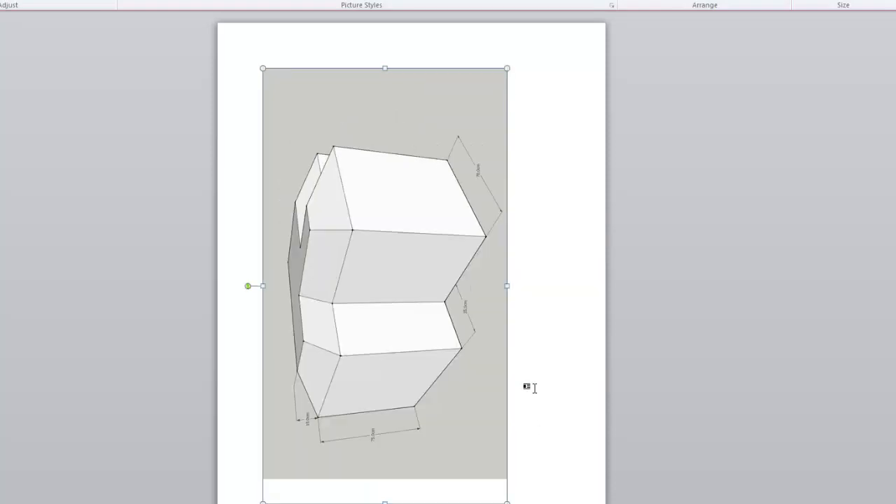
left_click(537, 377)
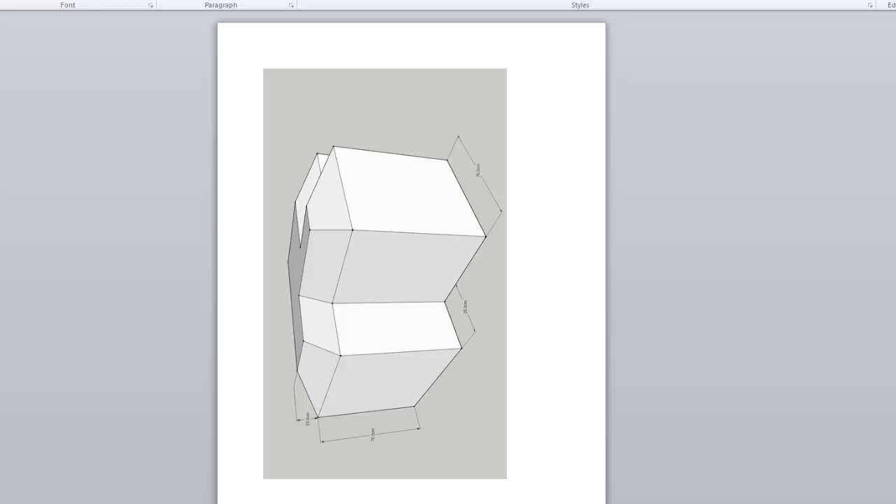
Start saving the Word document under a new name and open the Sketchup folder as its destination.
key("alt+f")
key("a")
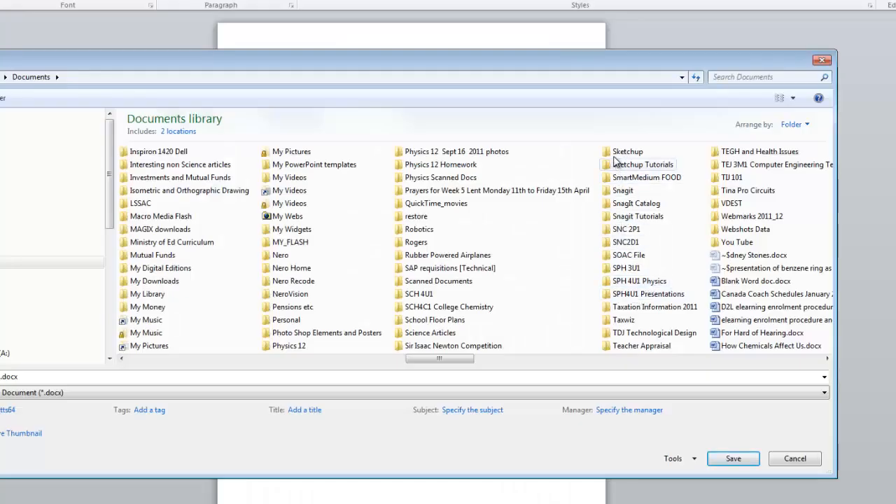
left_click(617, 158)
double_click(616, 154)
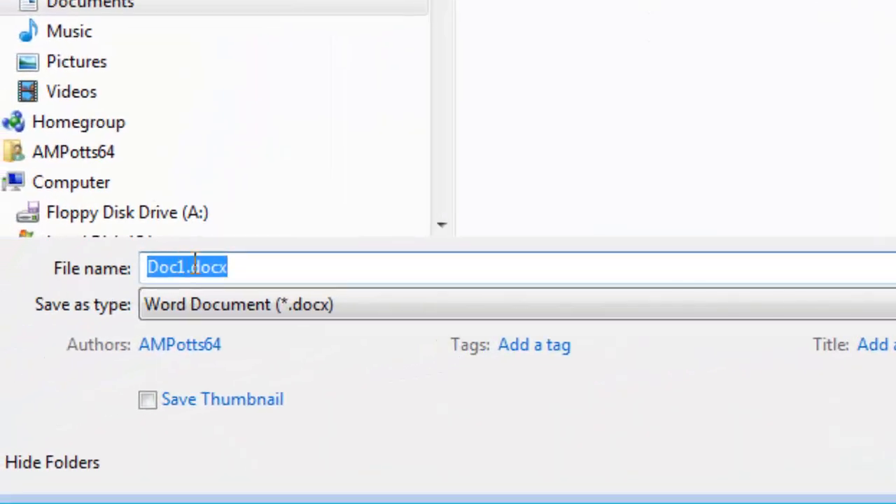
Name the document "Tutorial Object" followed by the student's name and save it as a .docx file.
left_click(181, 266)
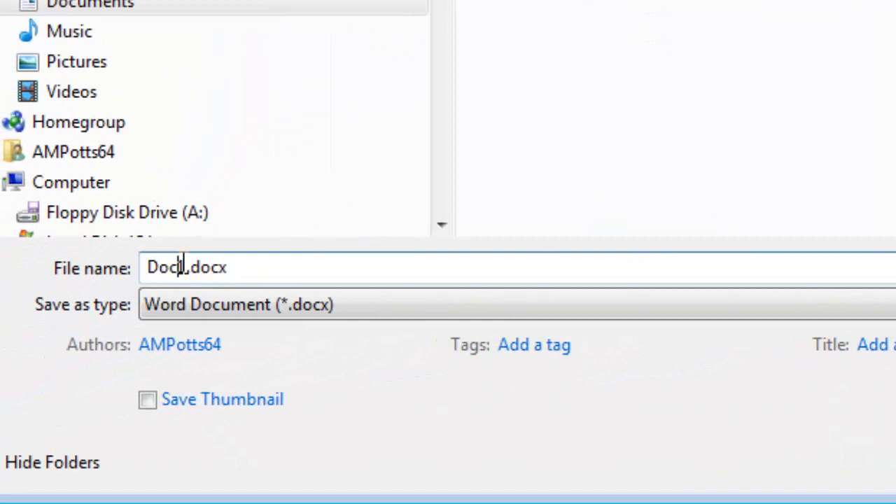
key("BackSpace")
key("BackSpace")
key("BackSpace")
key("BackSpace")
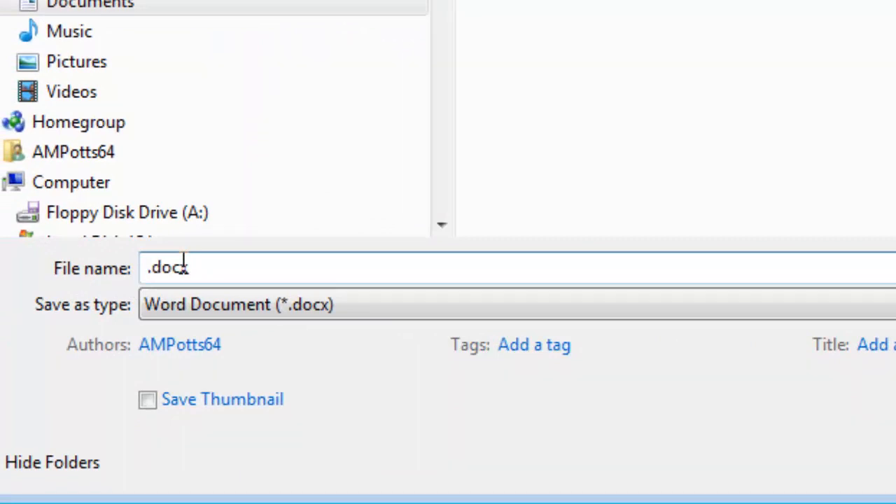
type("Tutorial O")
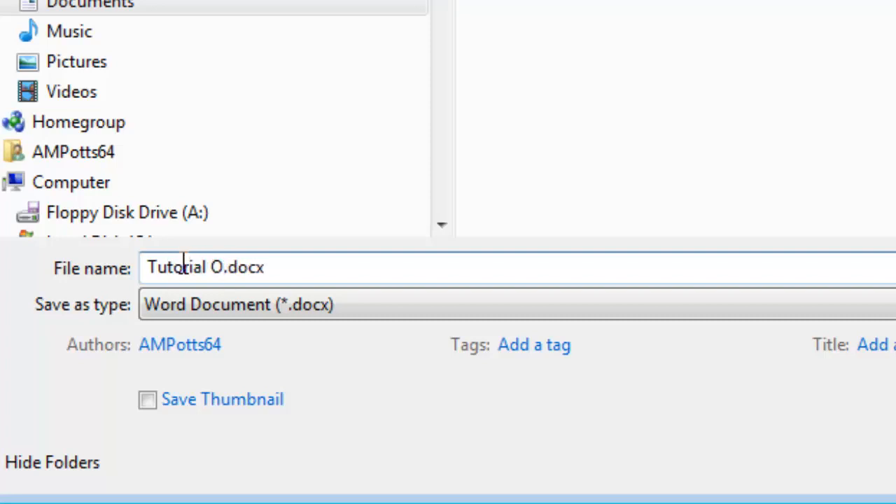
type("bject")
type(" Billy")
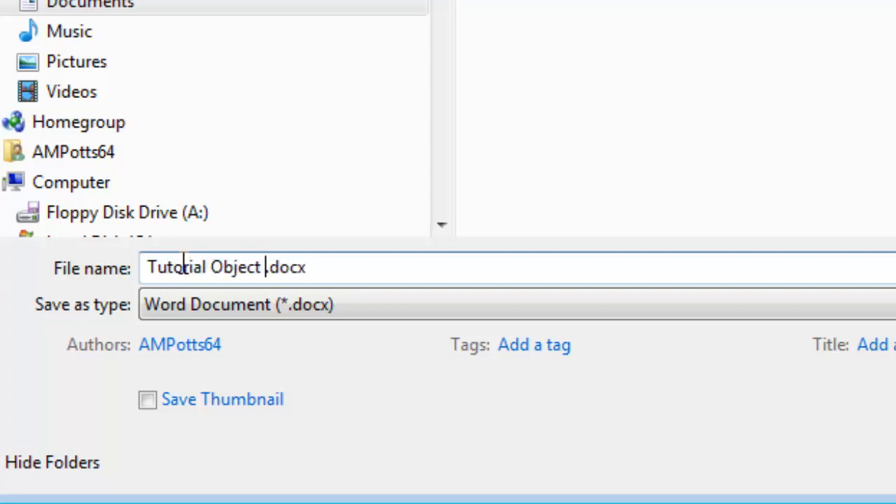
type(" Bob")
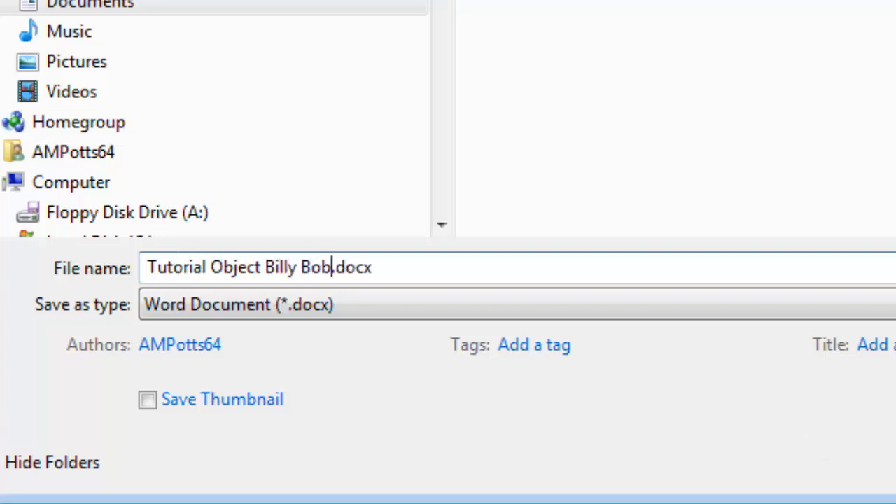
key("Return")
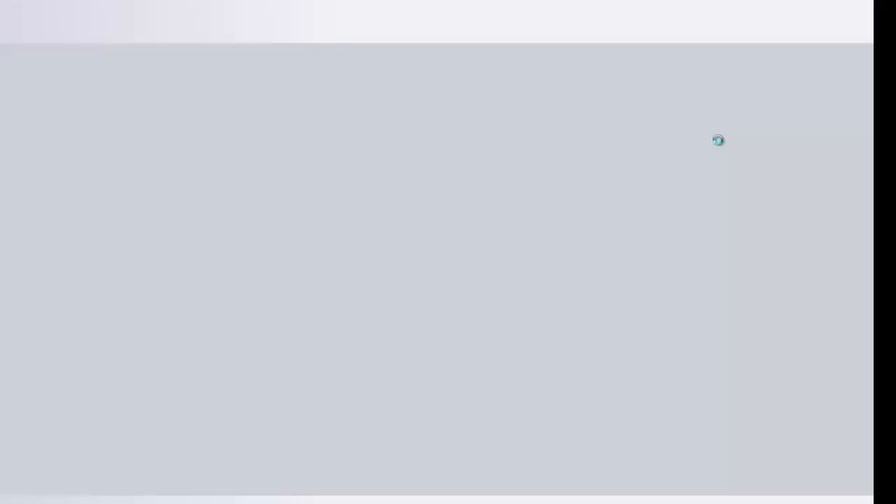